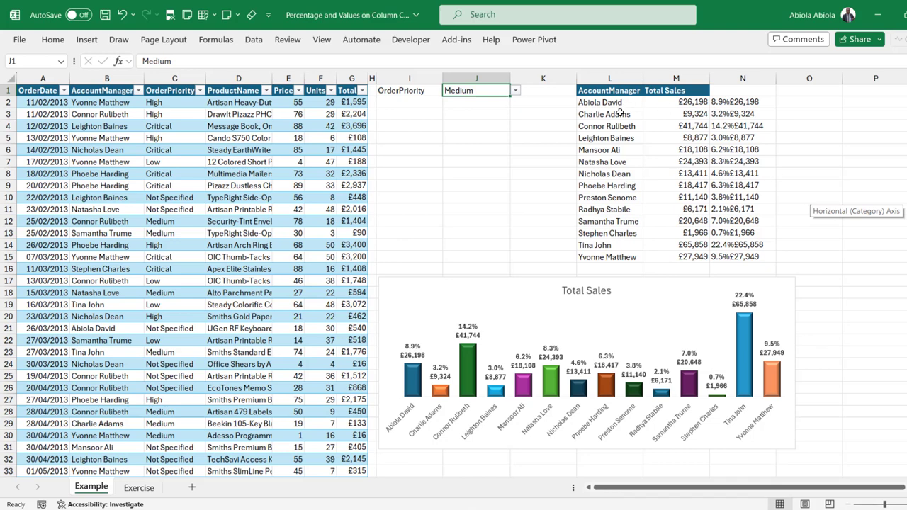
- Check a manager's total-sales formula, then change J1's priority dropdown from Medium to Critical
left_click(662, 156)
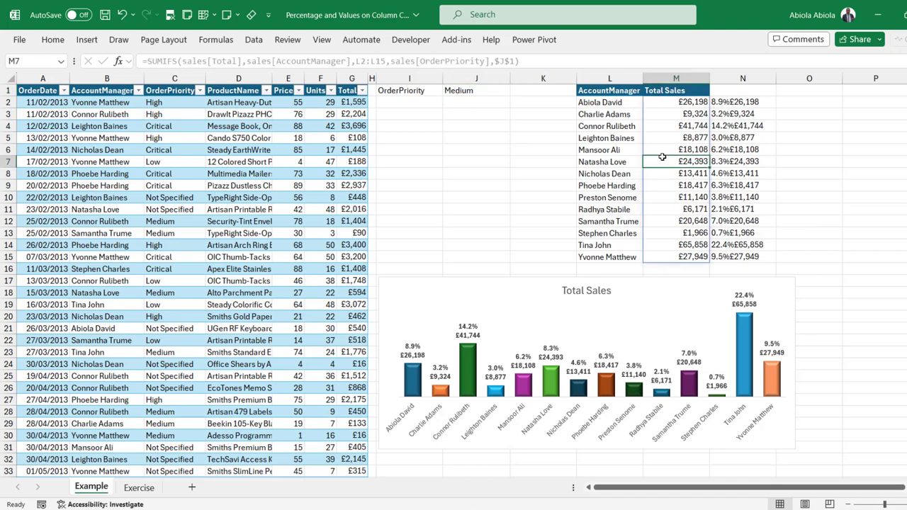
left_click(488, 92)
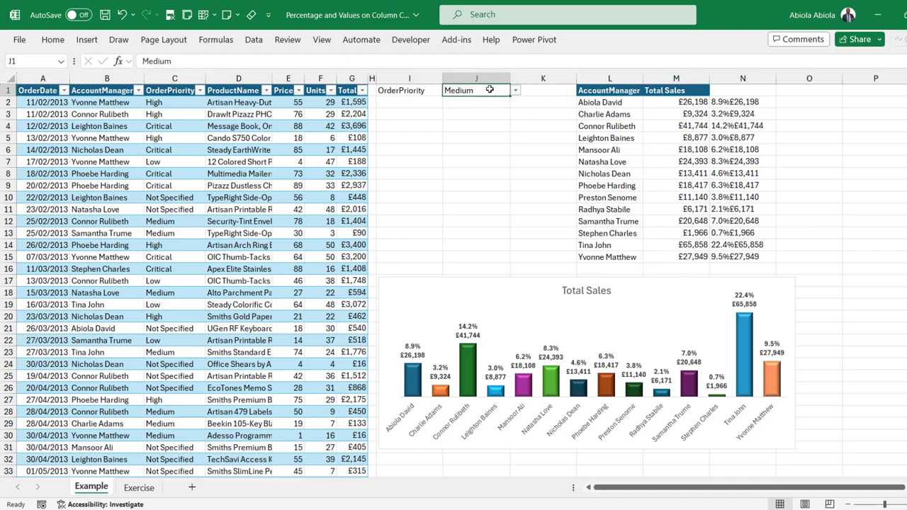
left_click(516, 92)
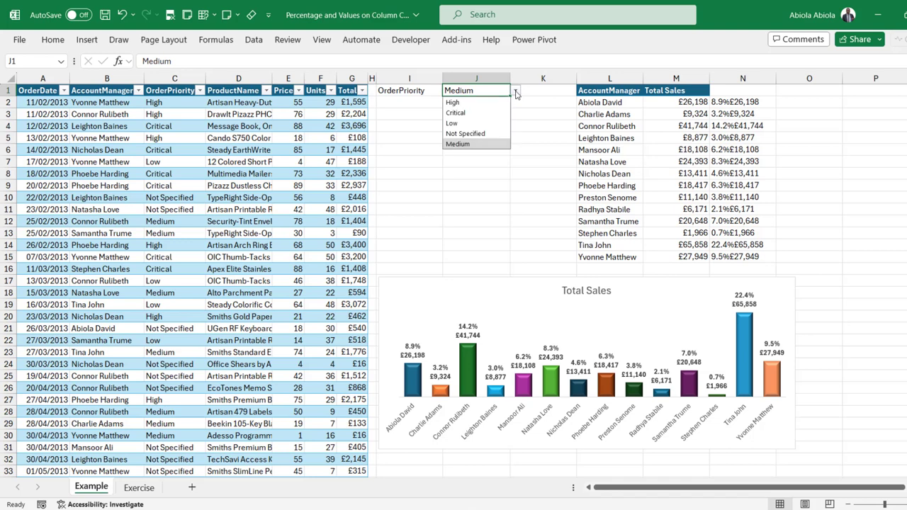
left_click(465, 113)
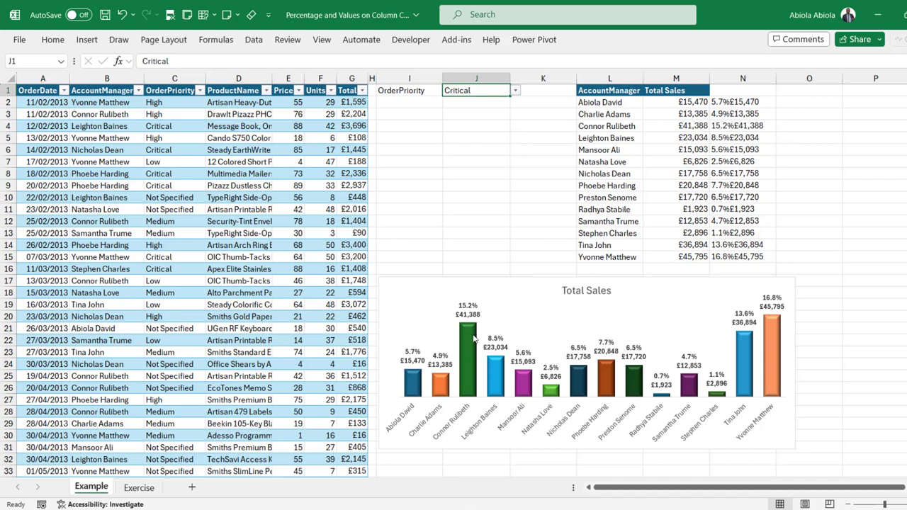
mouse_move(473, 338)
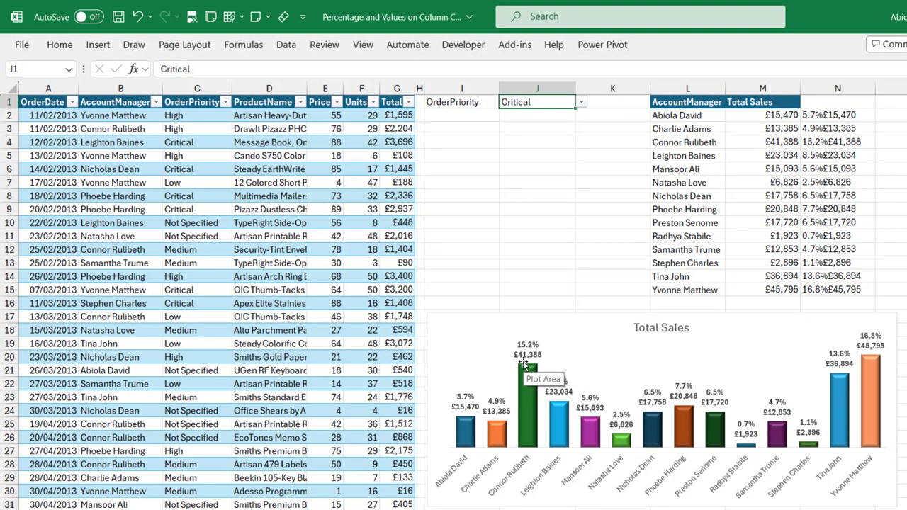
- Revert the sheet and copy the OrderPriority header from C1 into I1
key("ctrl+c")
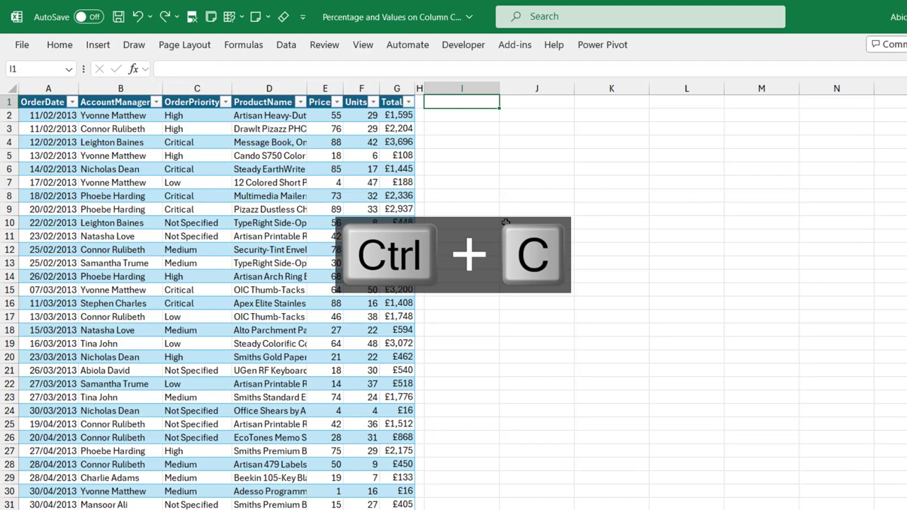
left_click(205, 107)
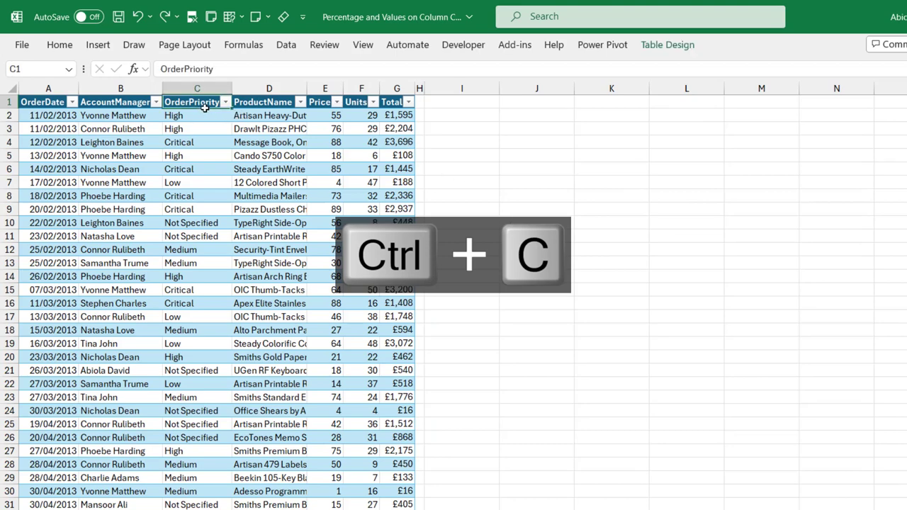
key("ctrl+v")
key("ctrl+c")
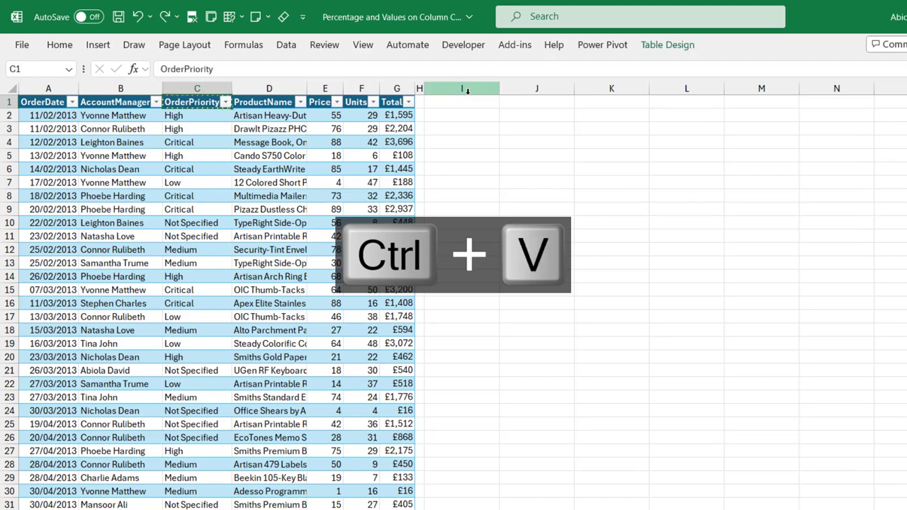
left_click(466, 107)
key("ctrl+v")
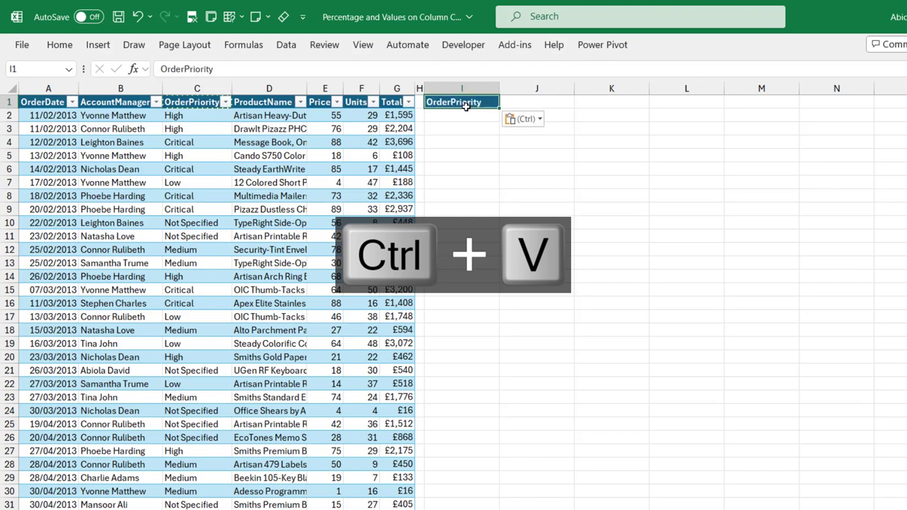
- Give J1 a List data validation sourced from column C's priorities ($C$2:$C$1040)
left_click(540, 101)
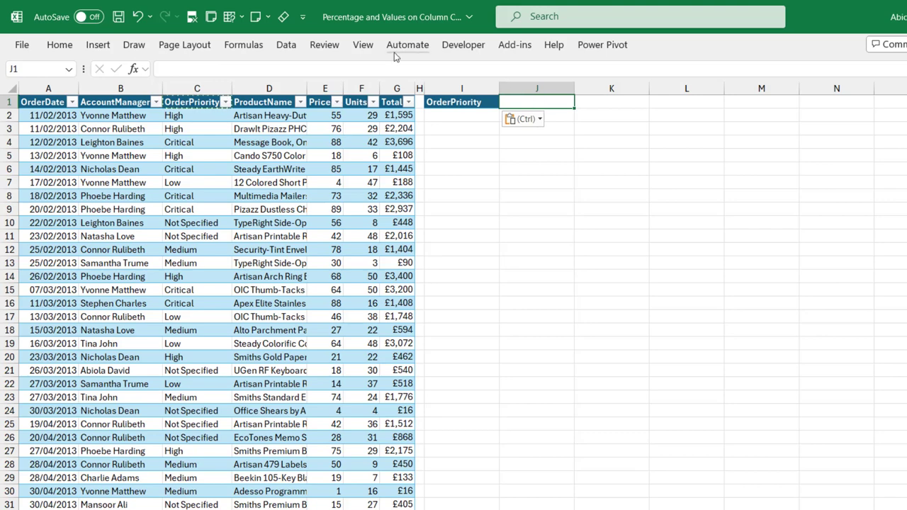
left_click(288, 46)
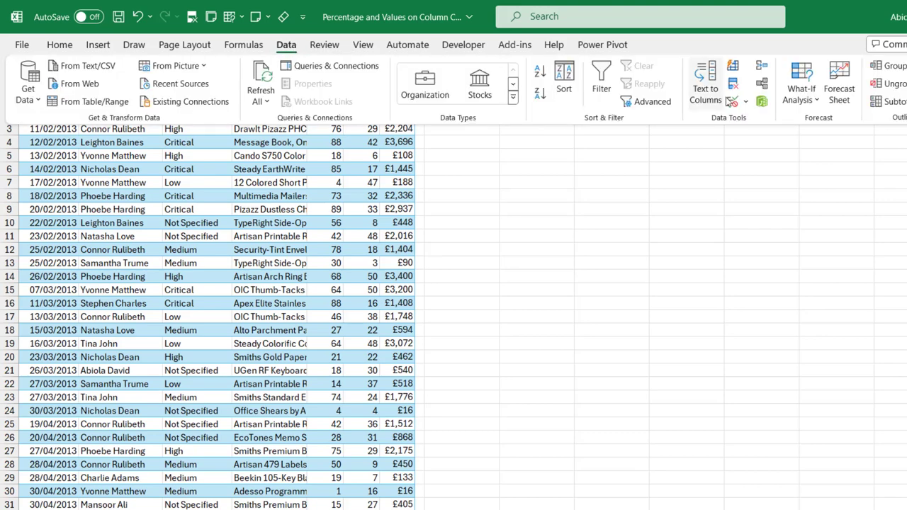
left_click(734, 102)
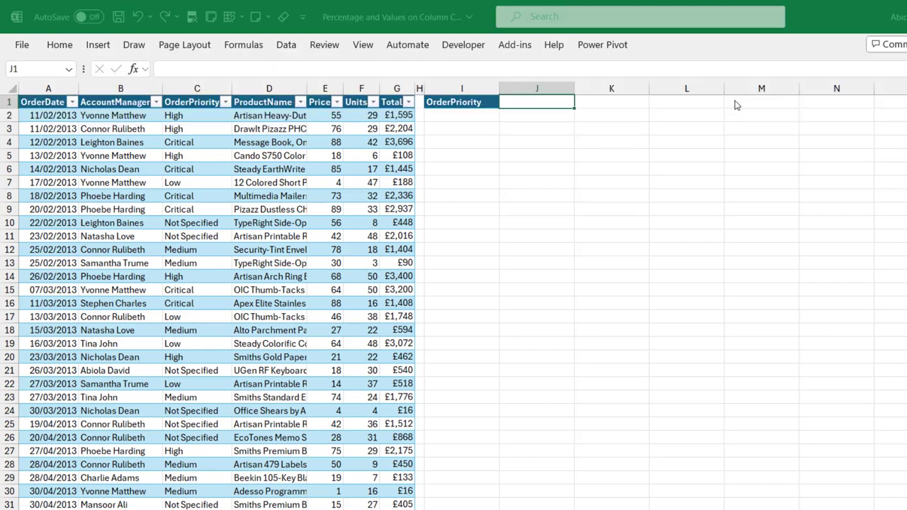
left_click(663, 255)
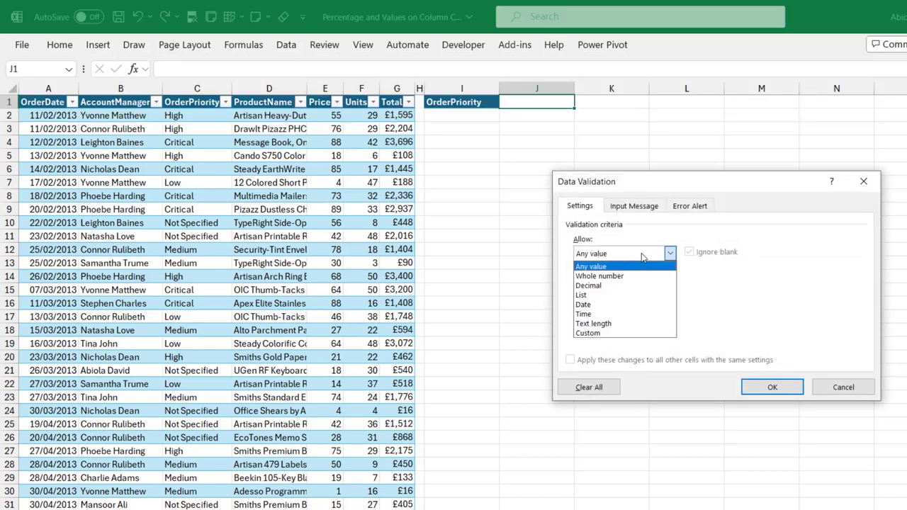
left_click(601, 295)
left_click(618, 312)
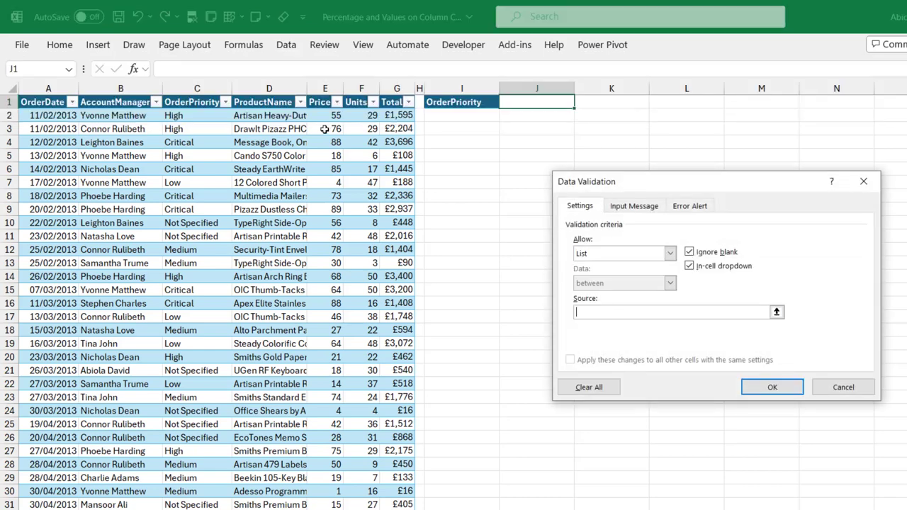
left_click(183, 95)
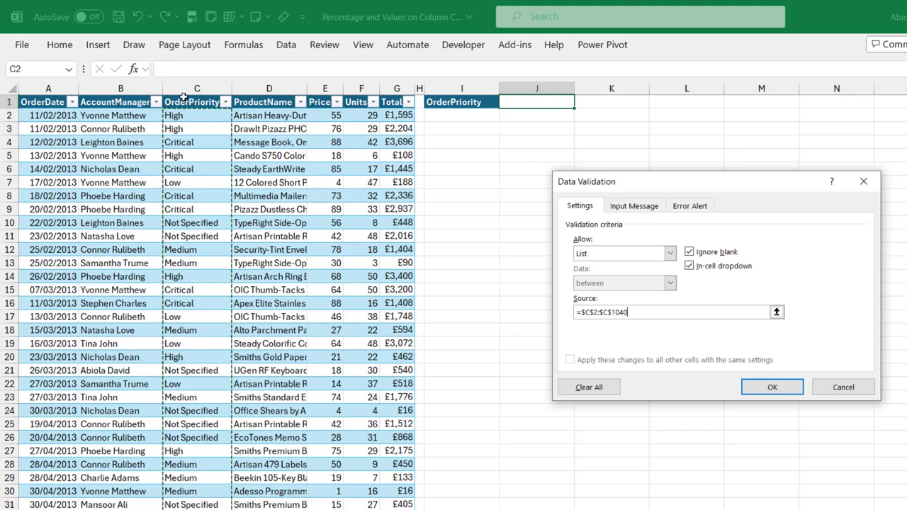
left_click(776, 387)
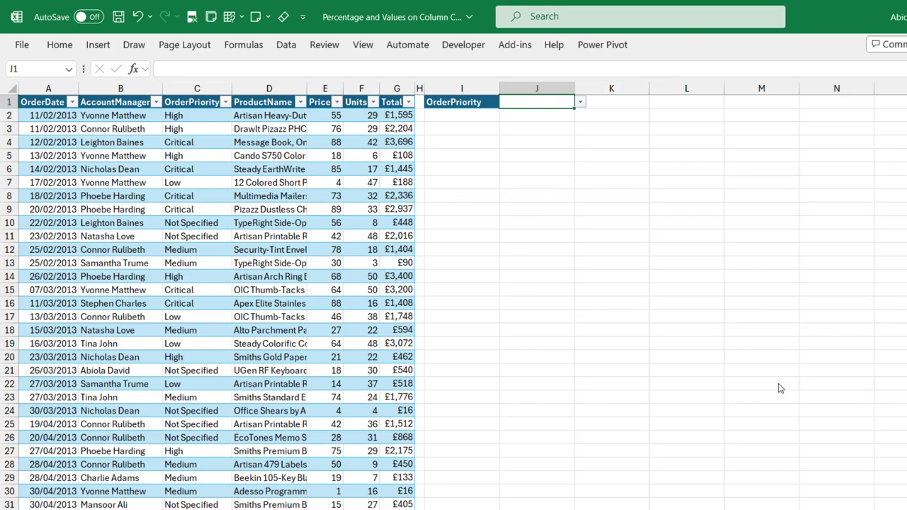
- Choose Critical from J1's new priority dropdown
key("alt+Down")
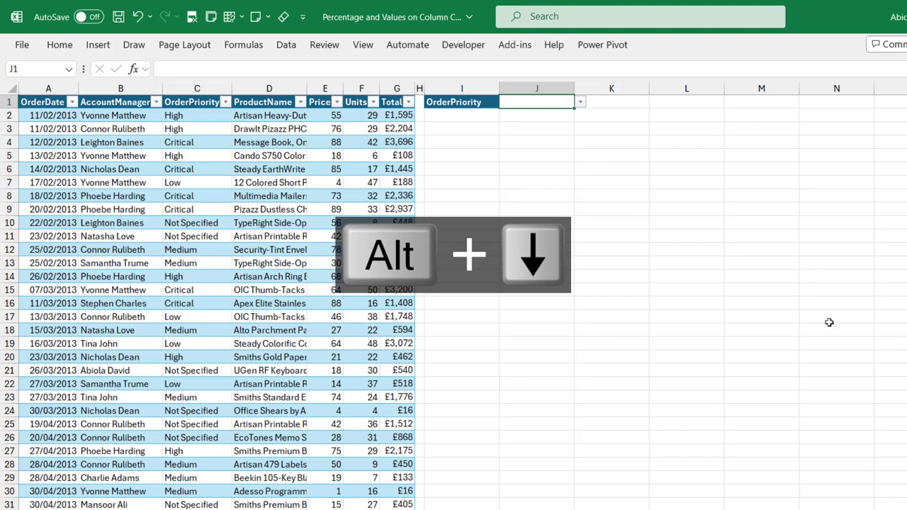
key("alt+Down")
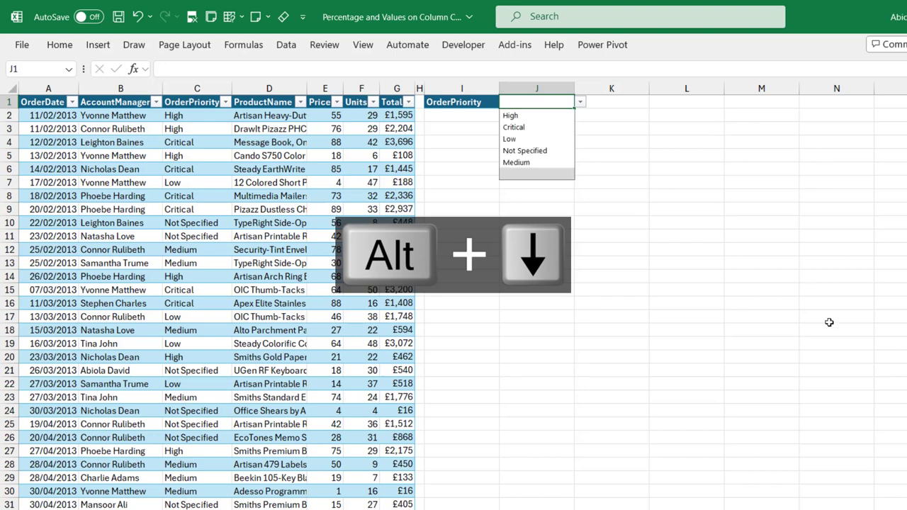
left_click(533, 130)
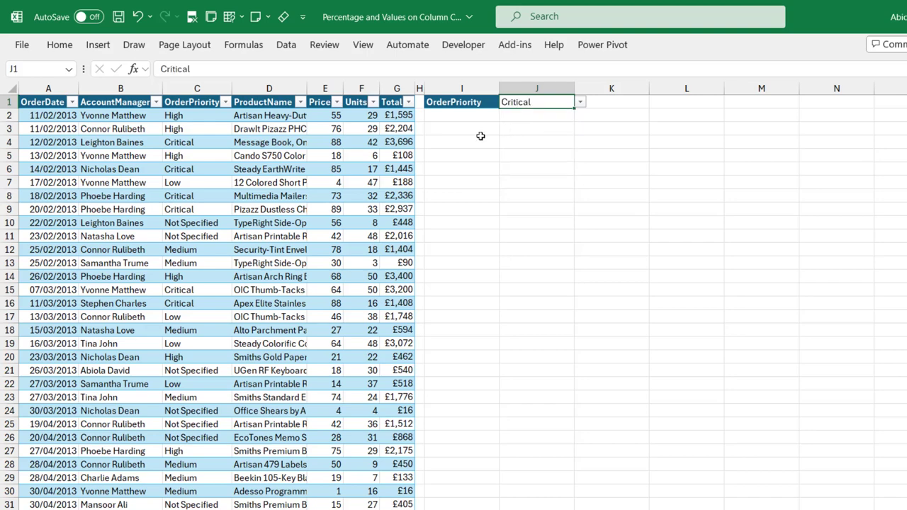
left_click(455, 142)
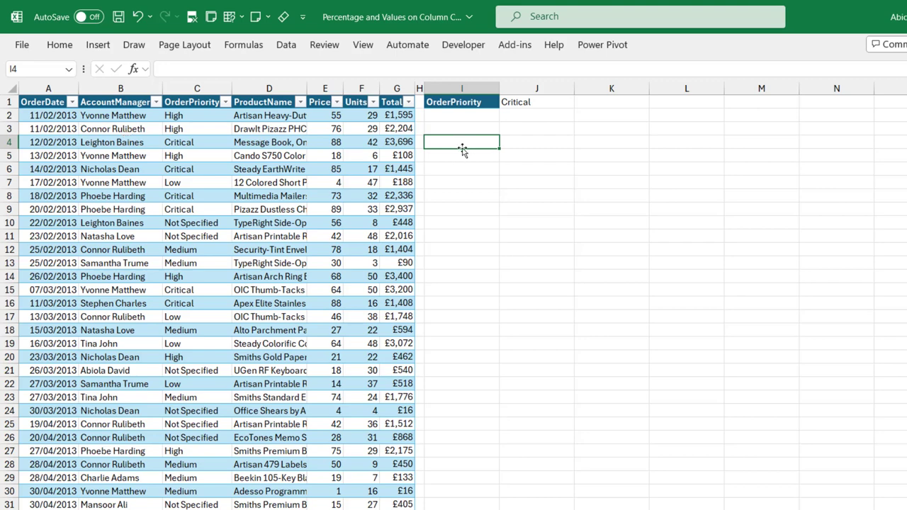
- Enter a SORT(UNIQUE()) formula listing the account managers from the AccountManager column
type("=sor")
key("Tab")
type("uni")
key("Tab")
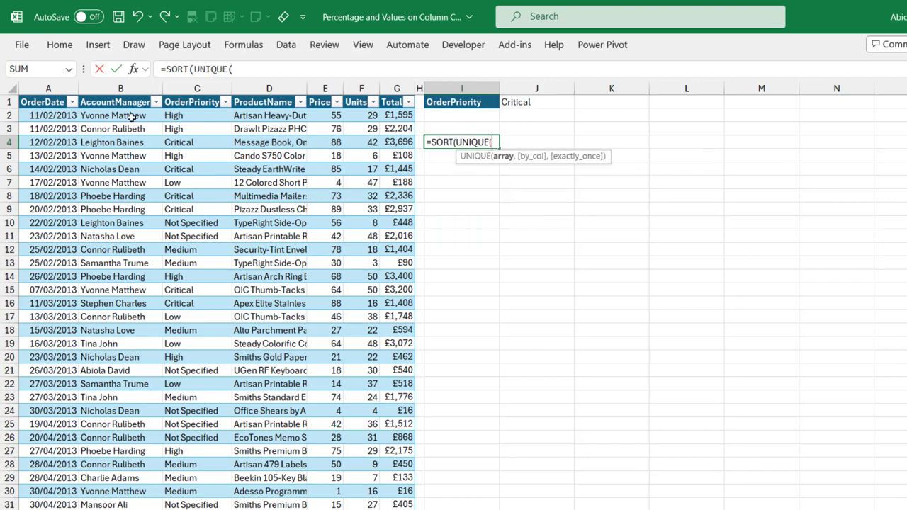
left_click(119, 97)
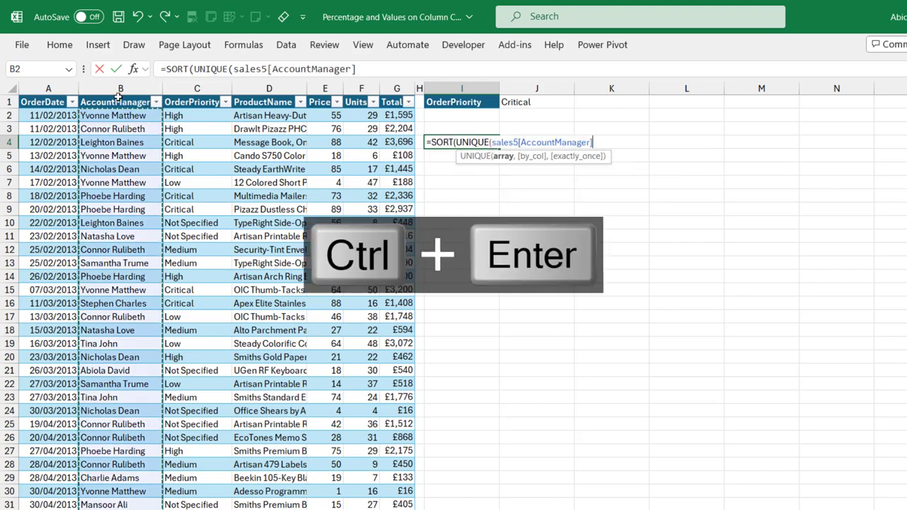
type("))")
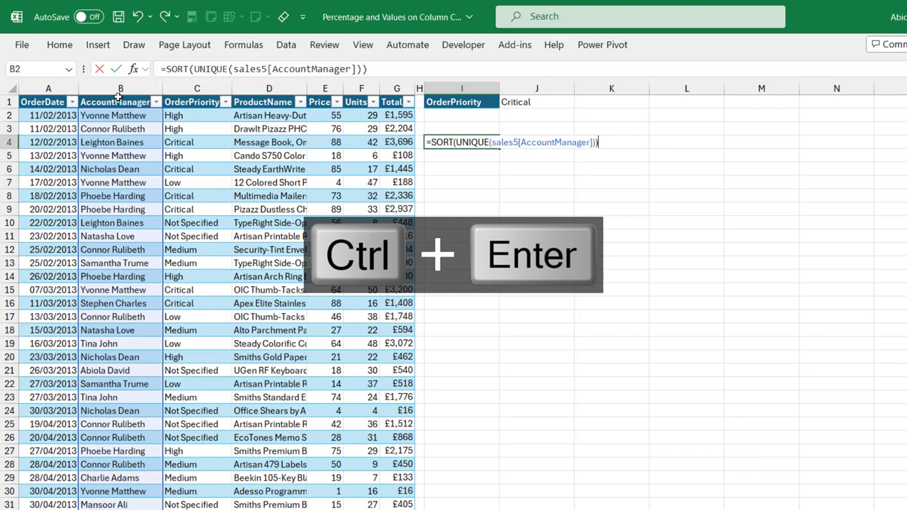
key("ctrl+Return")
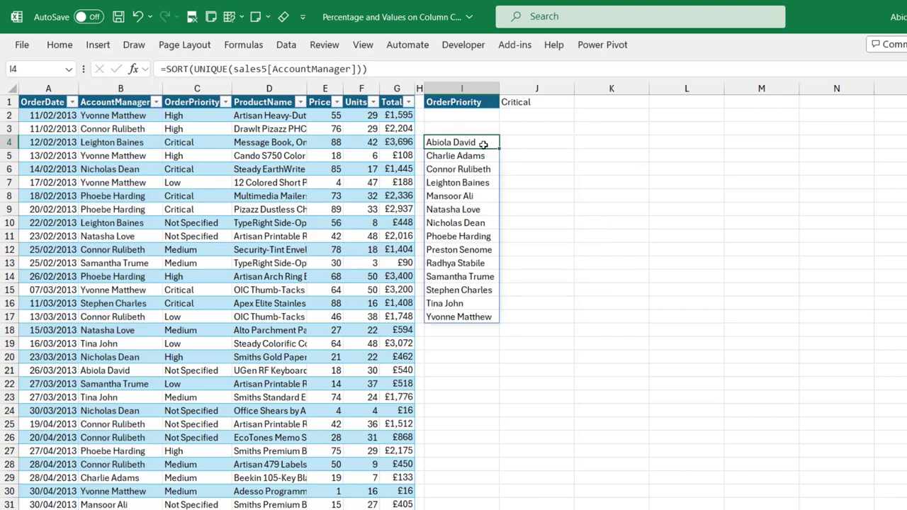
- Copy the AccountManager header from B1 into I3
key("ctrl+c")
left_click(460, 128)
type("Acc")
key("Escape")
key("ctrl+v")
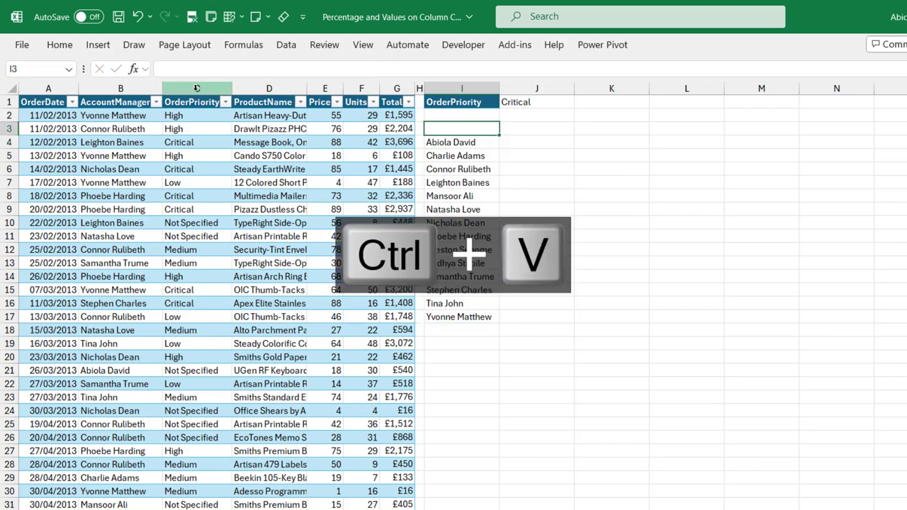
left_click(124, 102)
key("ctrl+c")
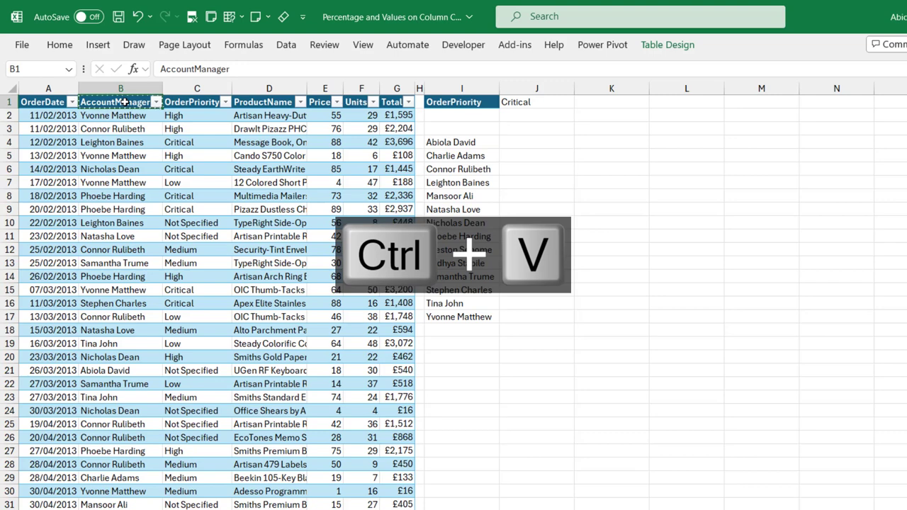
left_click(463, 129)
key("ctrl+v")
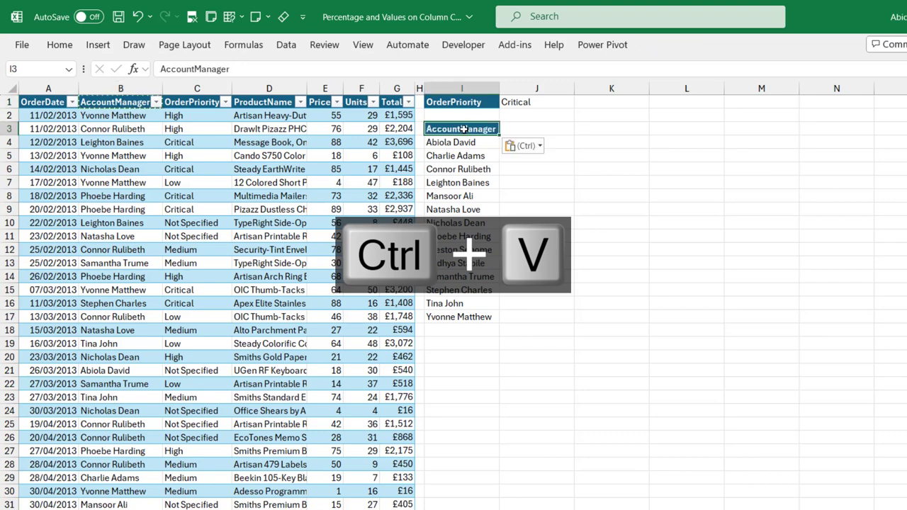
- Enter the TotalSales header in J3 beside the manager list
left_click(530, 127)
type("Total")
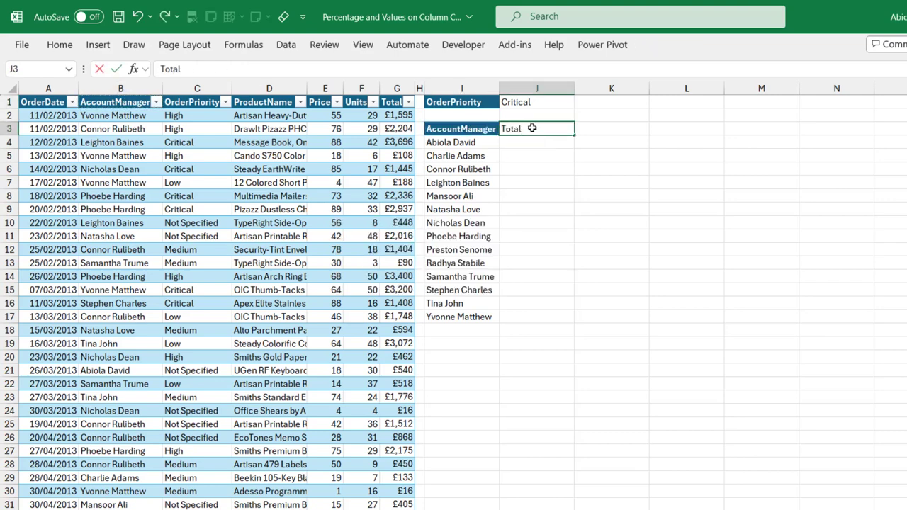
type("Sales")
key("Return")
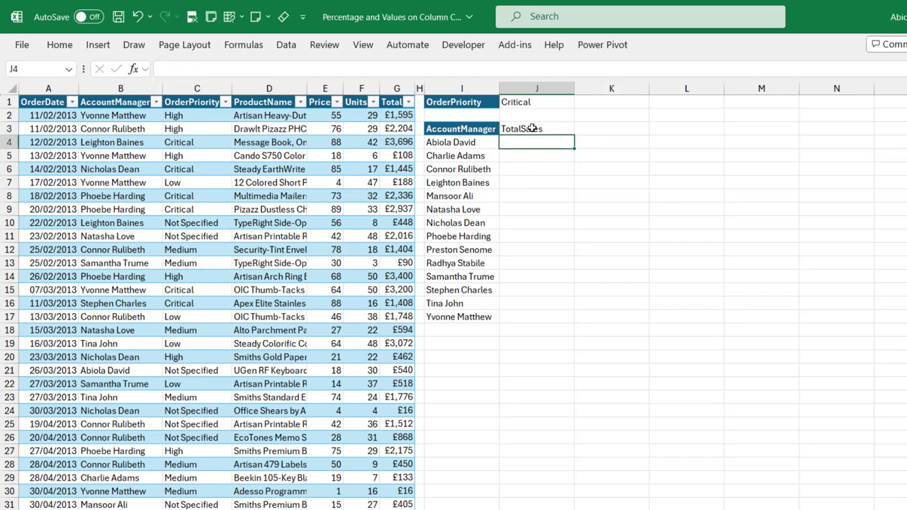
left_click(531, 128)
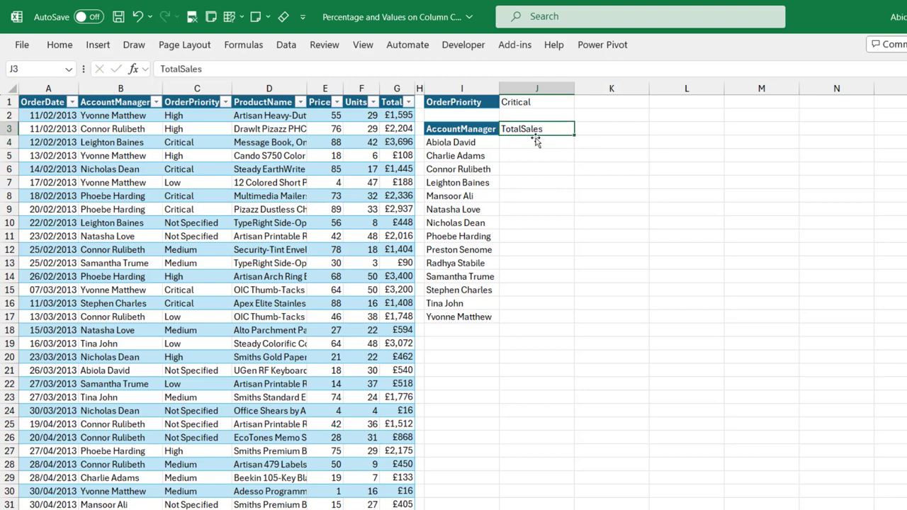
left_click(538, 145)
- Start a SUMIFS in J4 summing sales5[Total] where AccountManager matches the I4# manager list
type("=sumi")
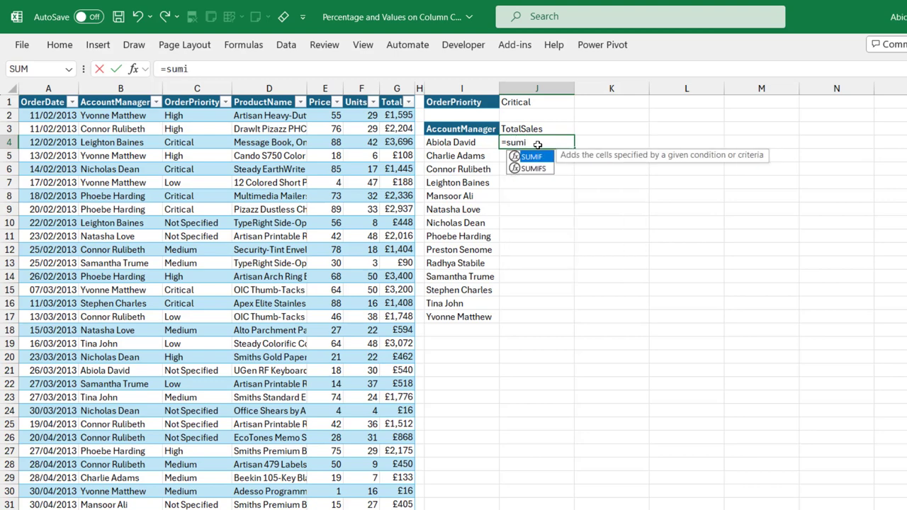
key("Tab")
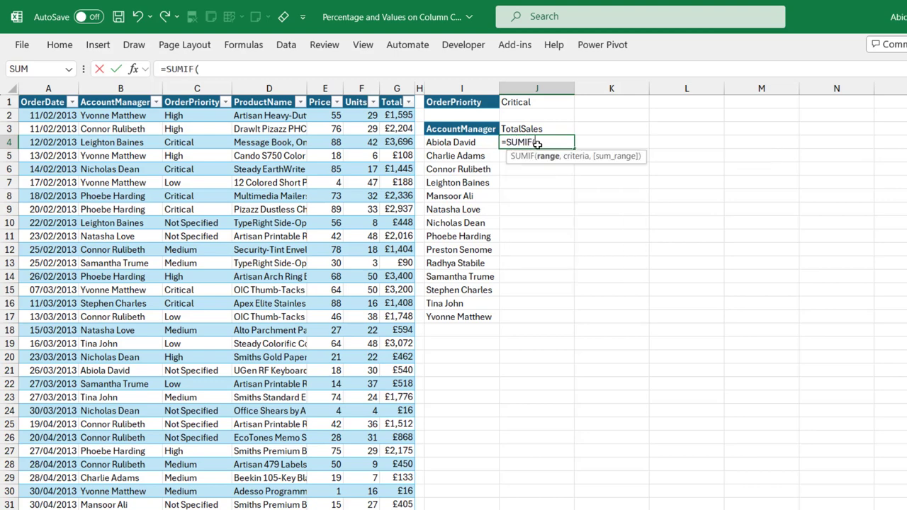
key("BackSpace")
key("Down")
key("Tab")
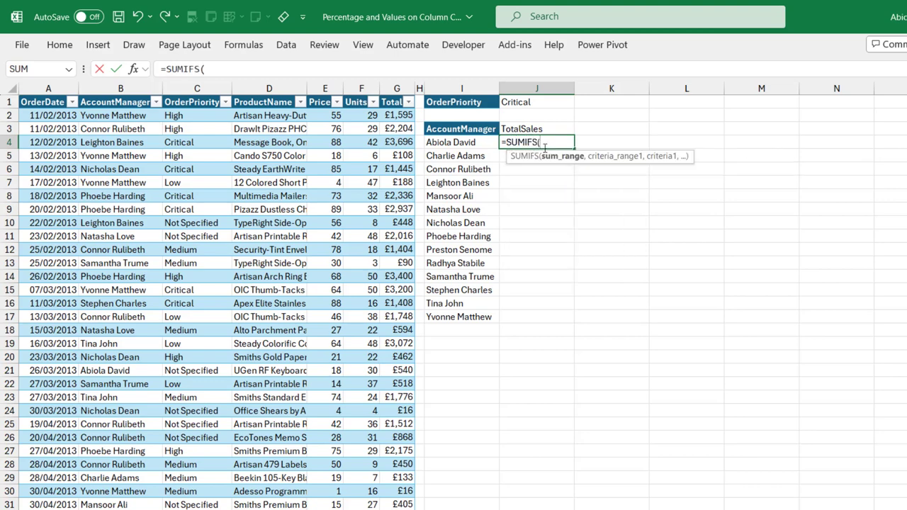
left_click(395, 102)
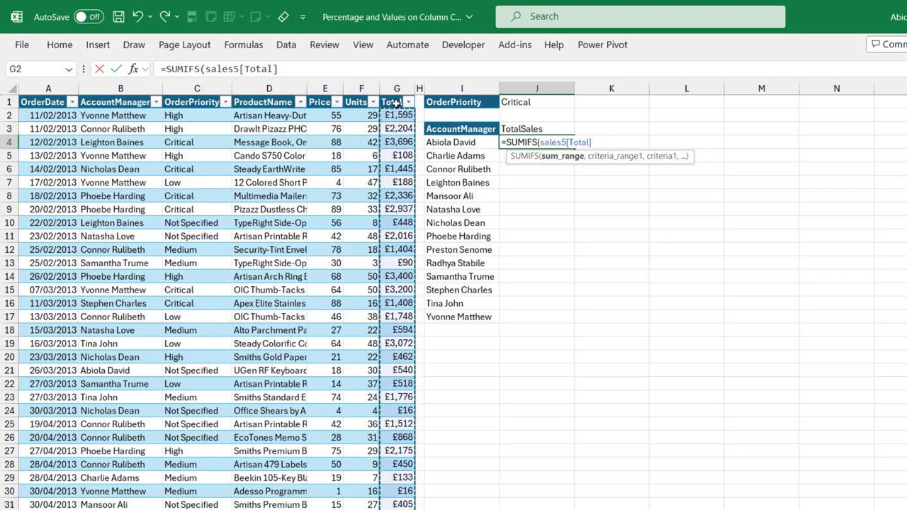
type(",")
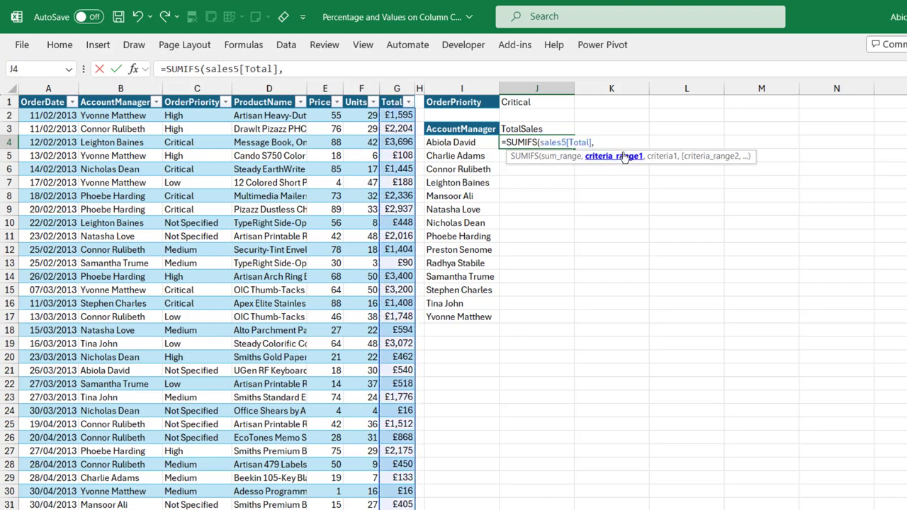
left_click(119, 96)
type(",")
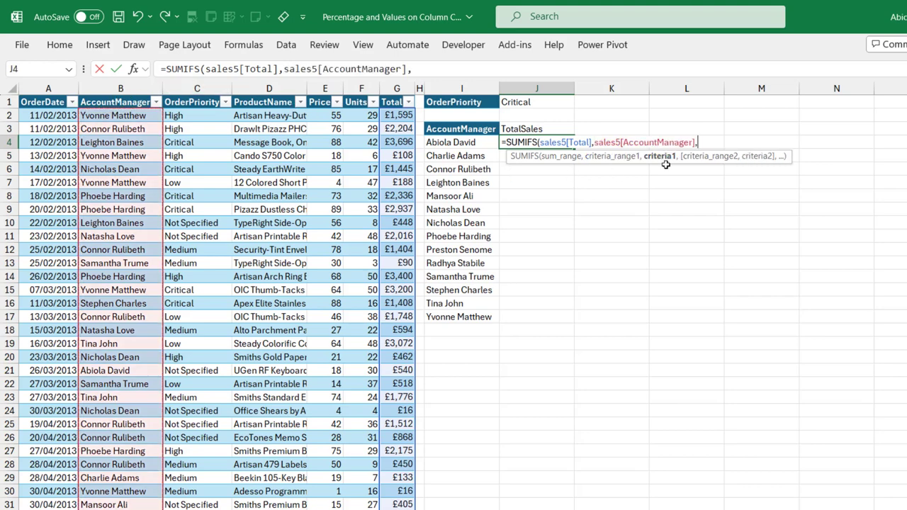
left_click_drag(462, 143, 472, 316)
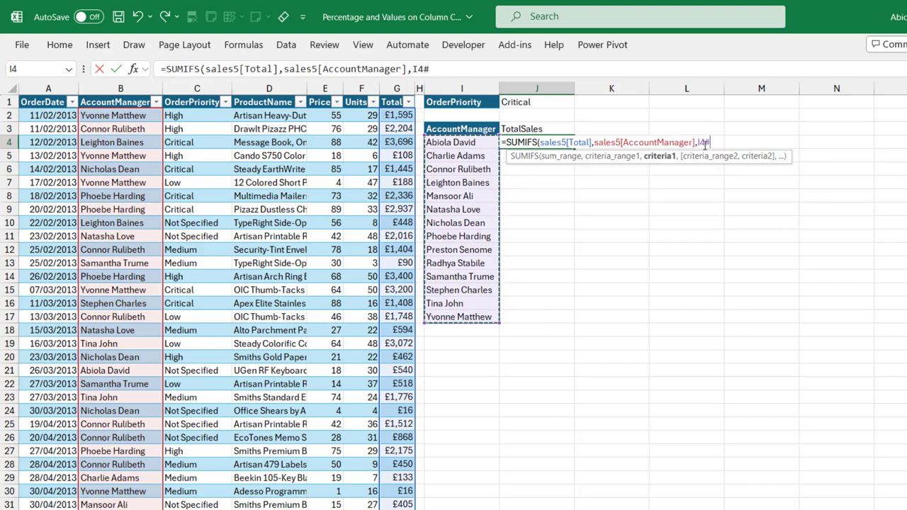
- Add the OrderPriority = J1 criterion and commit the spilling SUMIFS totals
type(",")
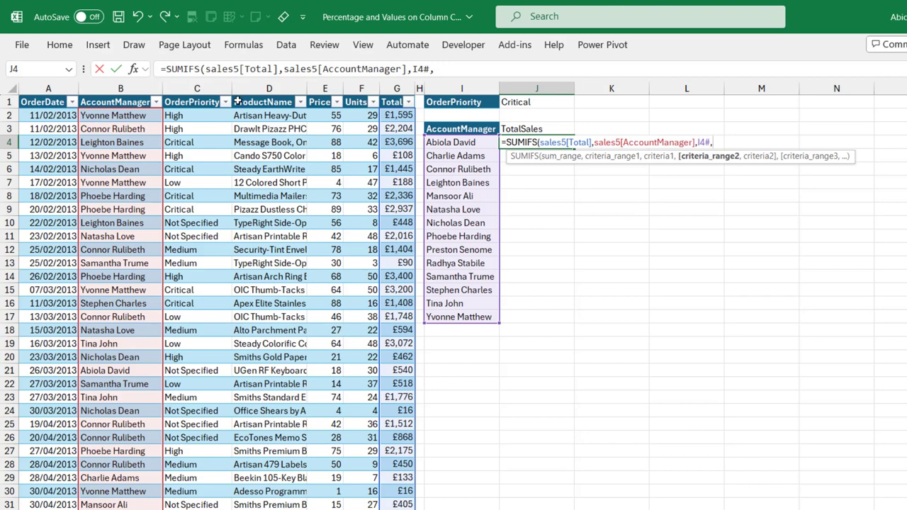
left_click(196, 90)
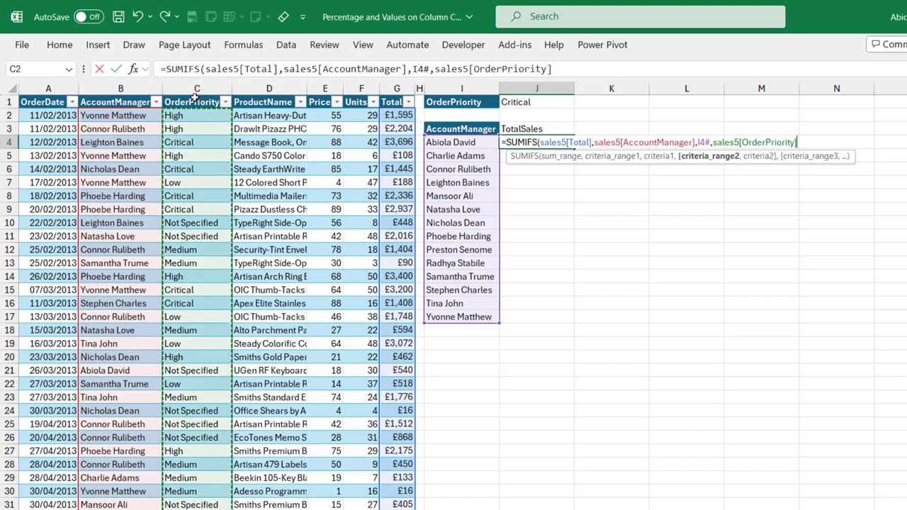
type(",")
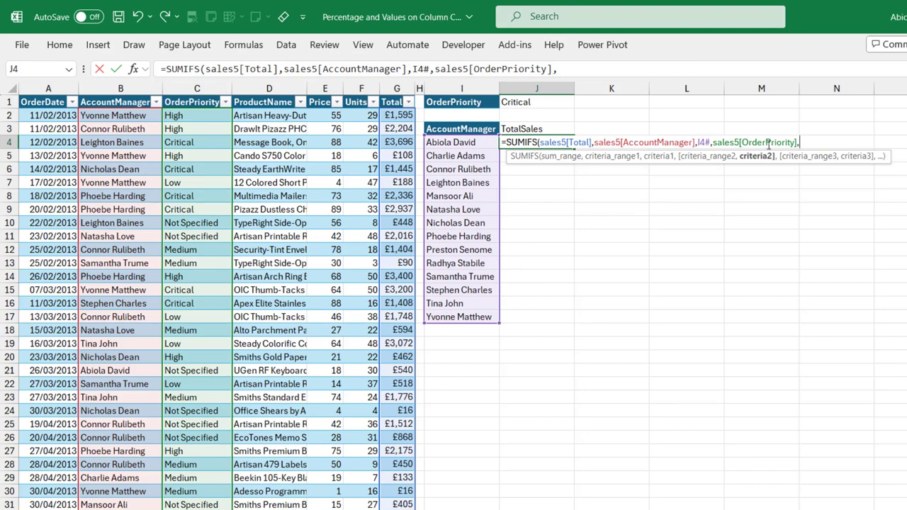
left_click(546, 101)
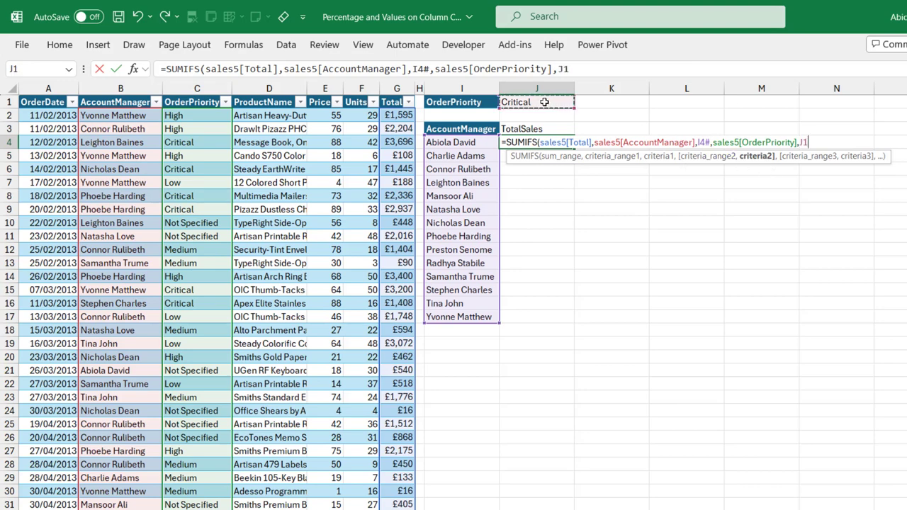
key("ctrl+Return")
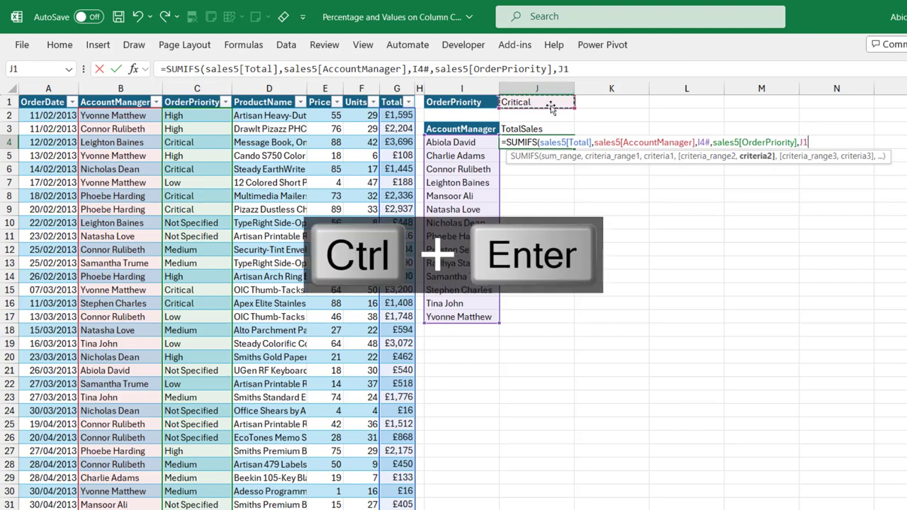
key("ctrl+shift+Down")
type(")")
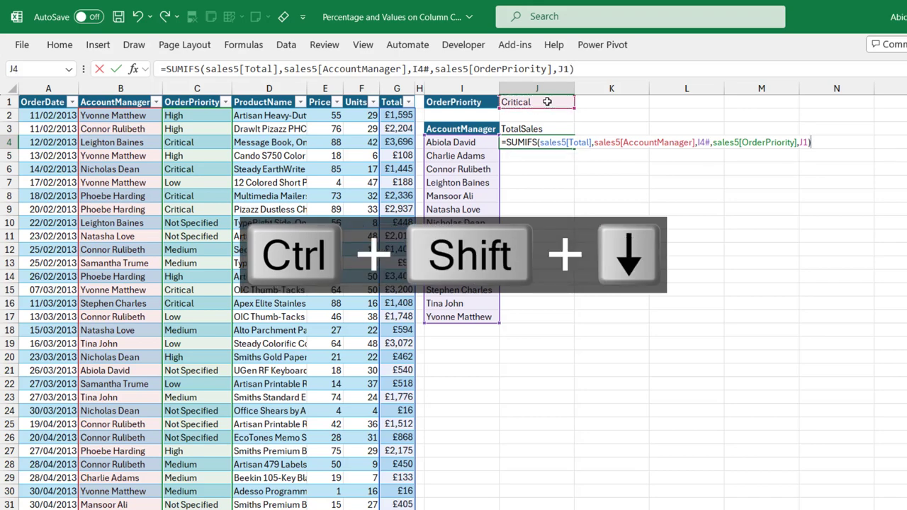
key("ctrl+Return")
key("ctrl+shift+Down")
key("ctrl+shift+4")
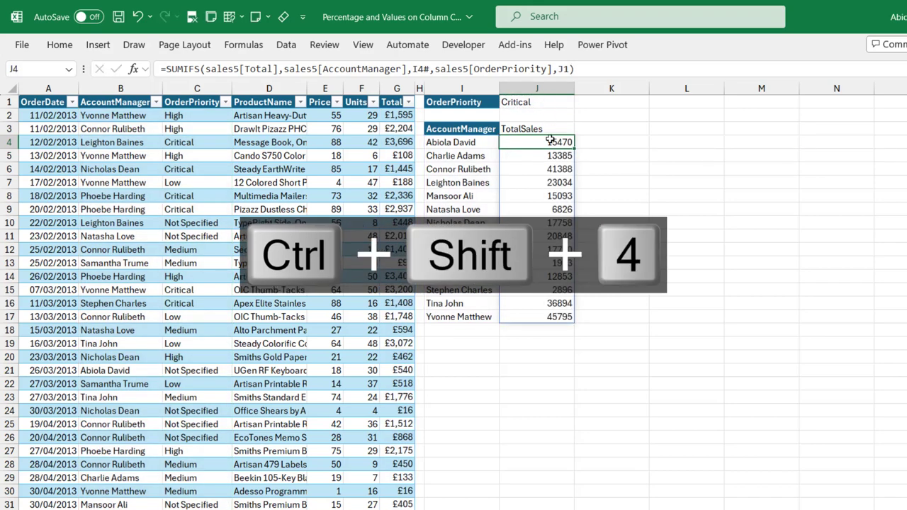
- Format the J4:J17 totals as pound currency with no decimal places, e.g. £45,795
key("ctrl+shift+Down")
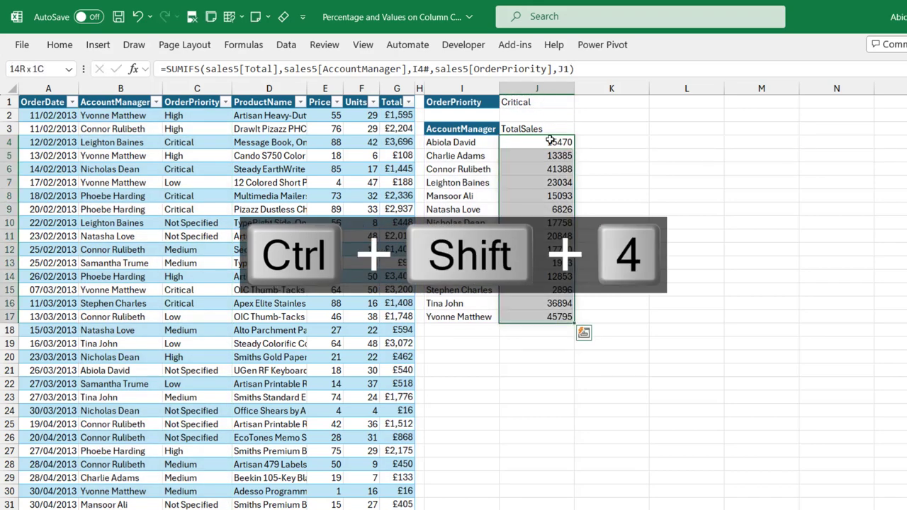
key("ctrl+shift+4")
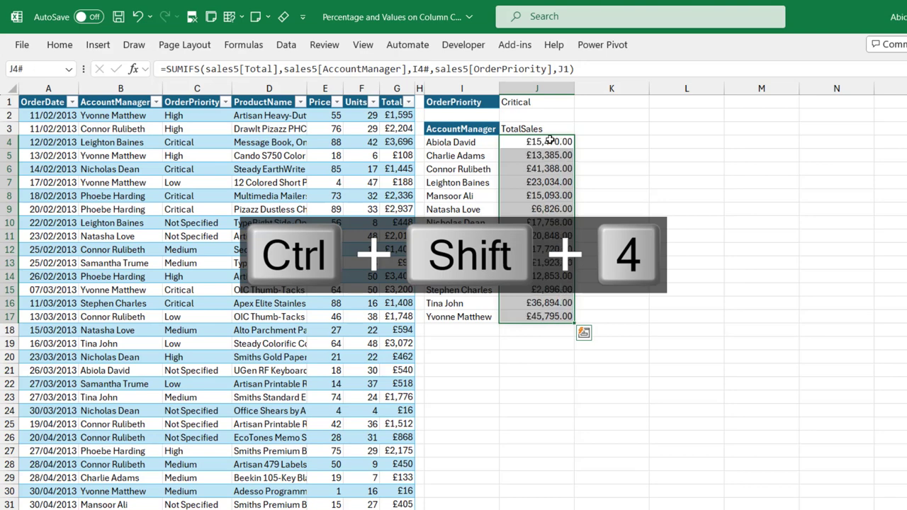
key("ctrl+shift+Down")
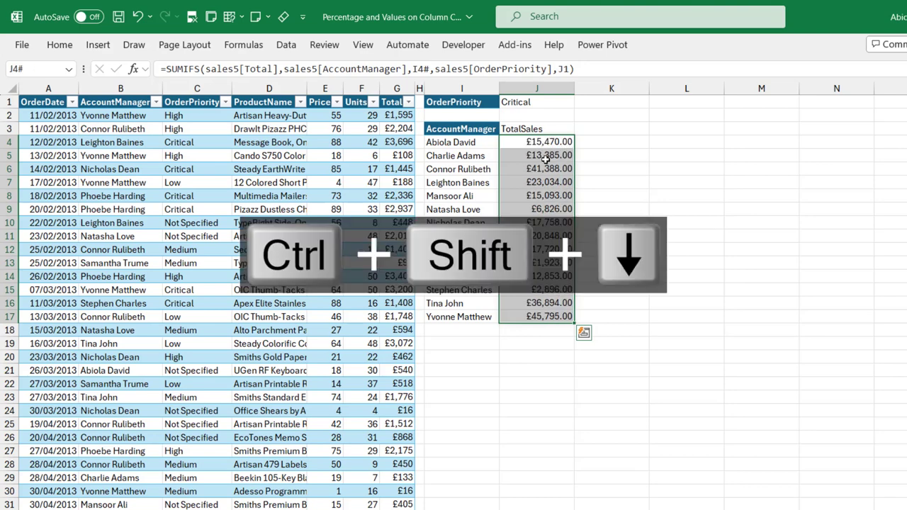
left_click(545, 160)
left_click(546, 185)
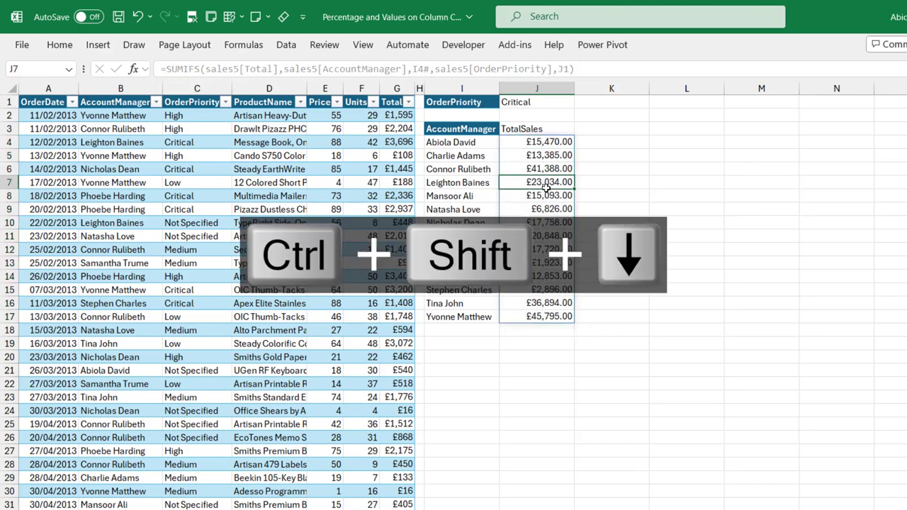
left_click(540, 142)
key("ctrl+shift+Down")
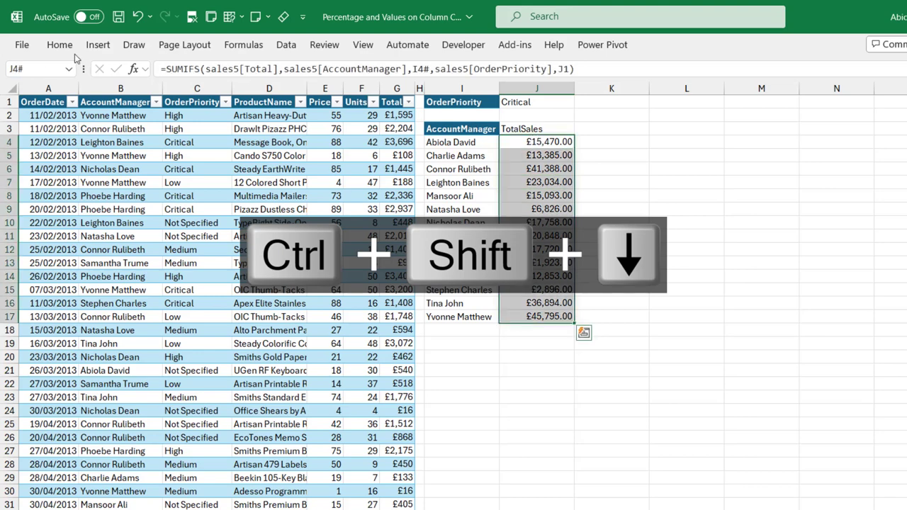
left_click(61, 45)
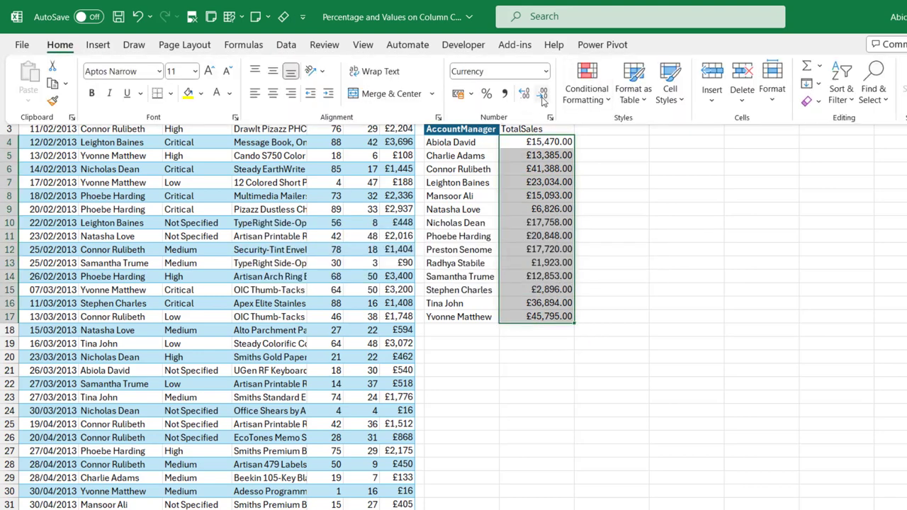
left_click(542, 96)
left_click(542, 96)
left_click(549, 182)
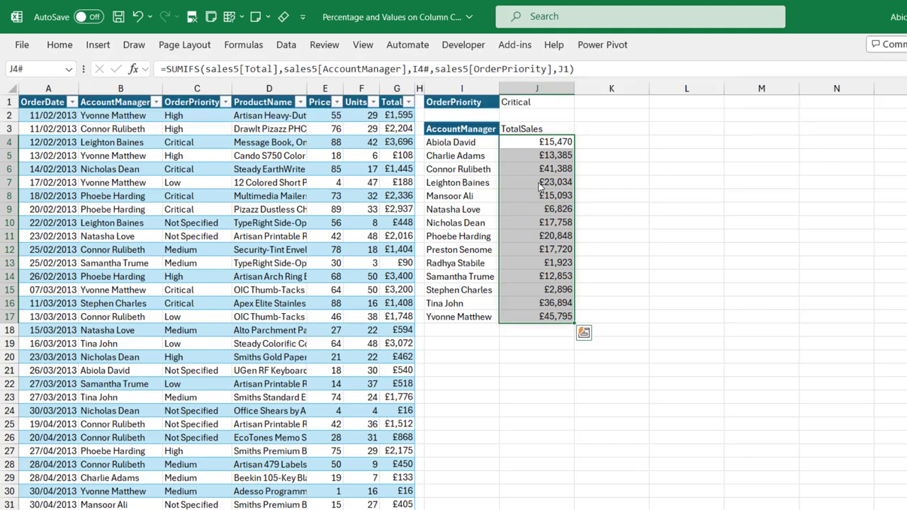
left_click(555, 102)
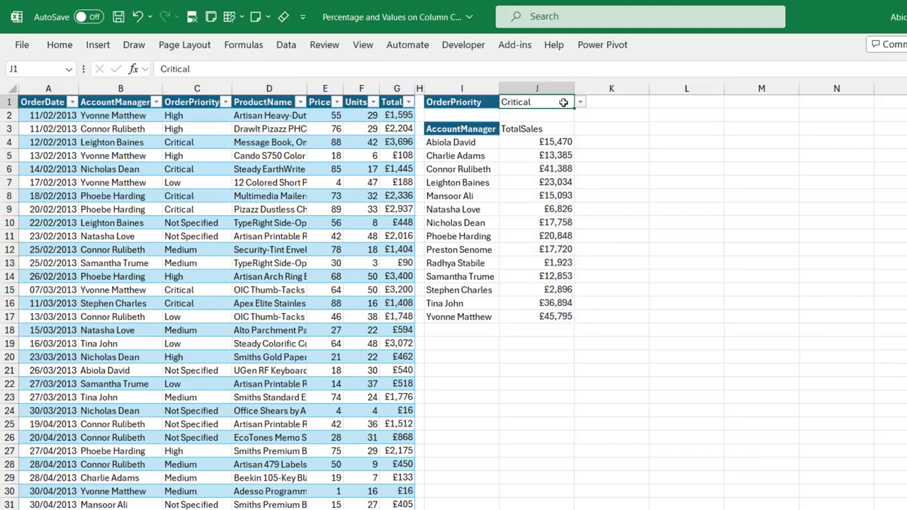
- Set J1 to Low and review the recalculated totals, such as £18,375 and £42,985
left_click(579, 104)
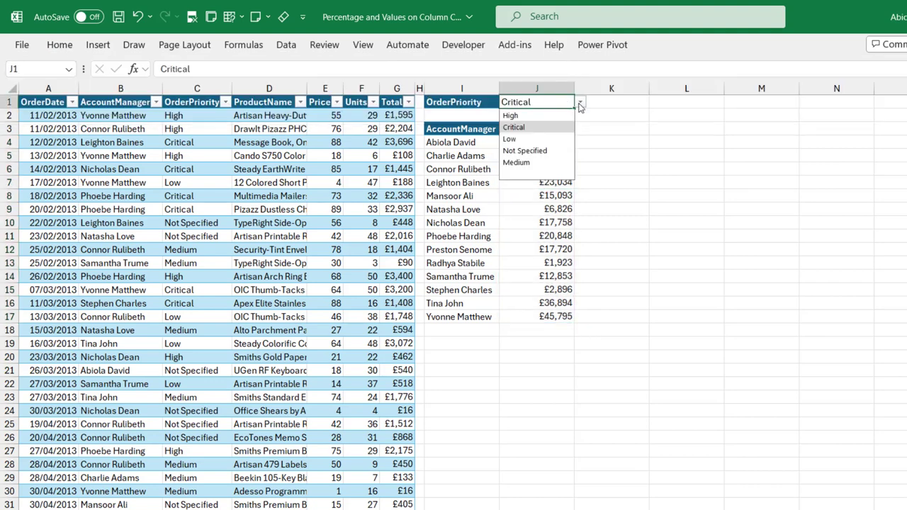
left_click(520, 139)
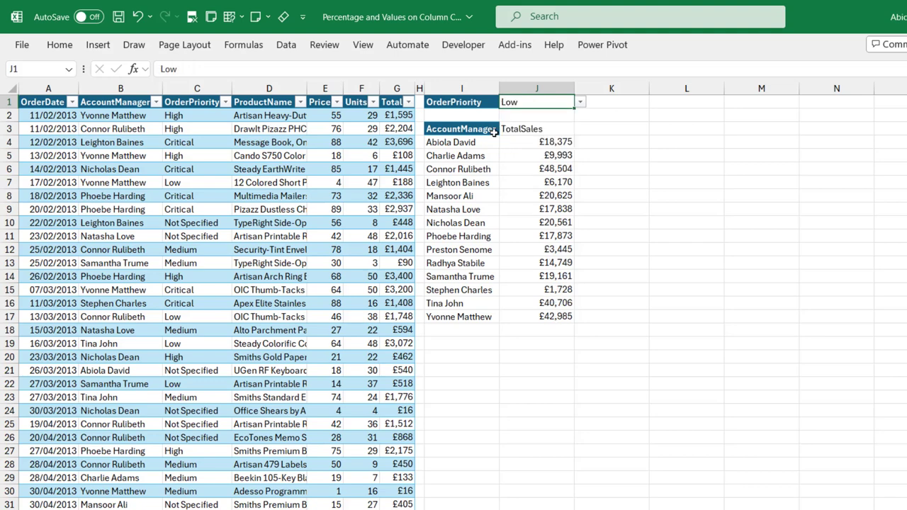
left_click(544, 157)
left_click(543, 222)
left_click(543, 273)
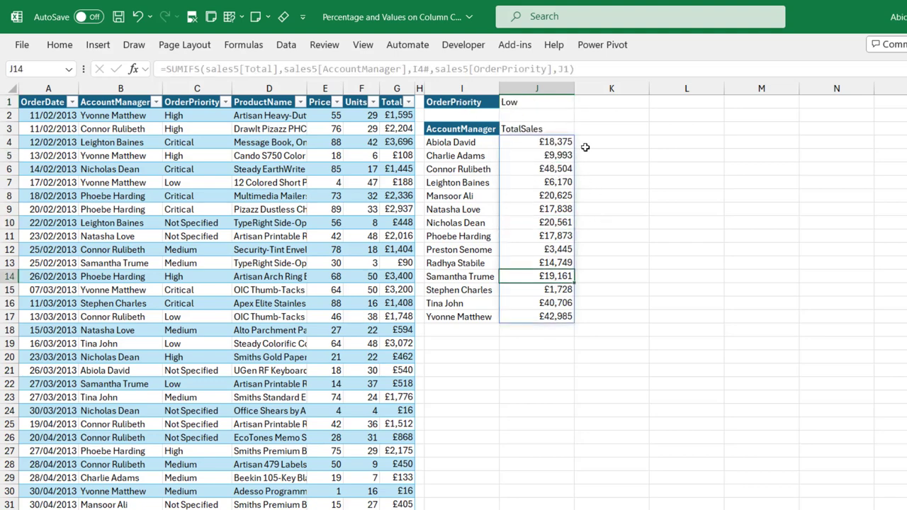
left_click(559, 142)
left_click(619, 143)
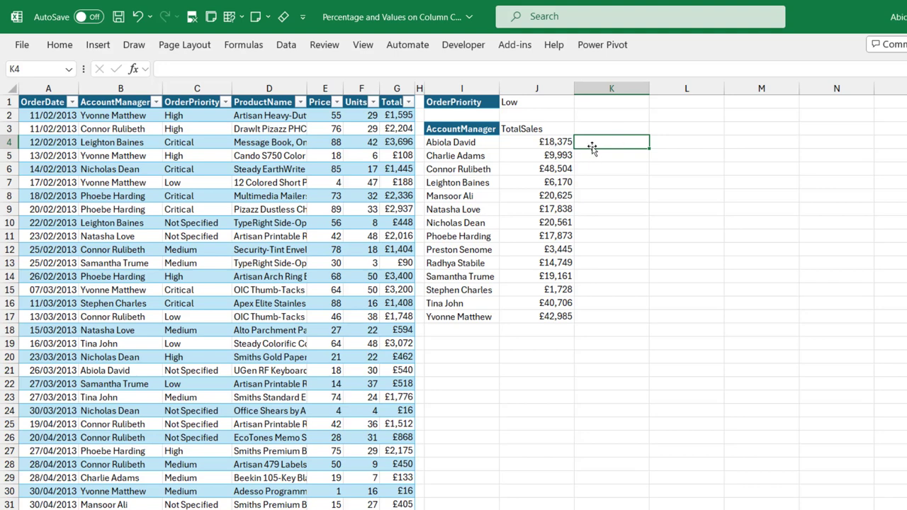
- Enter =J4/SUM(J4#) in K4 and copy it down the column
type("=")
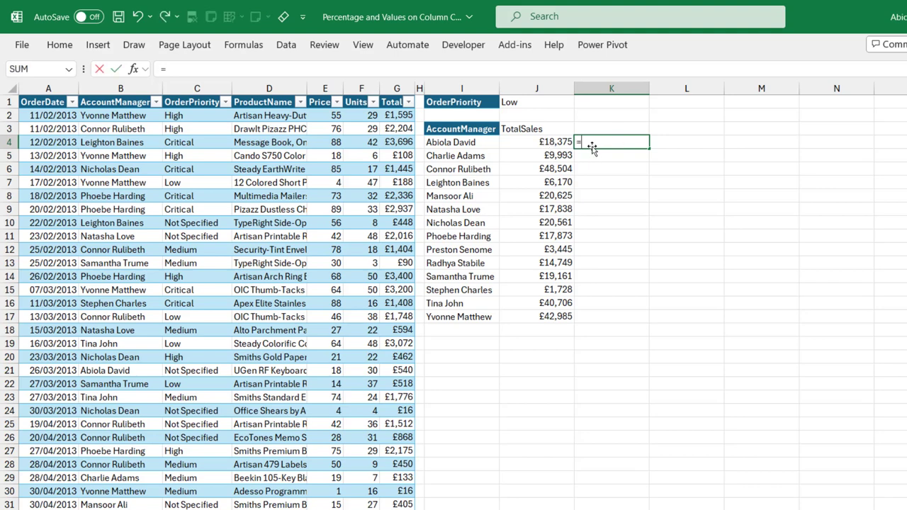
left_click(547, 141)
type("/sum")
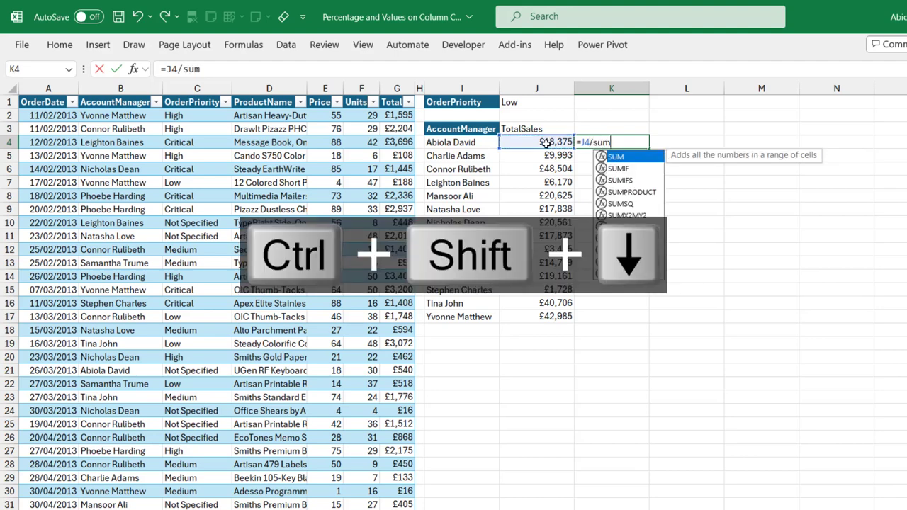
key("Tab")
left_click(547, 142)
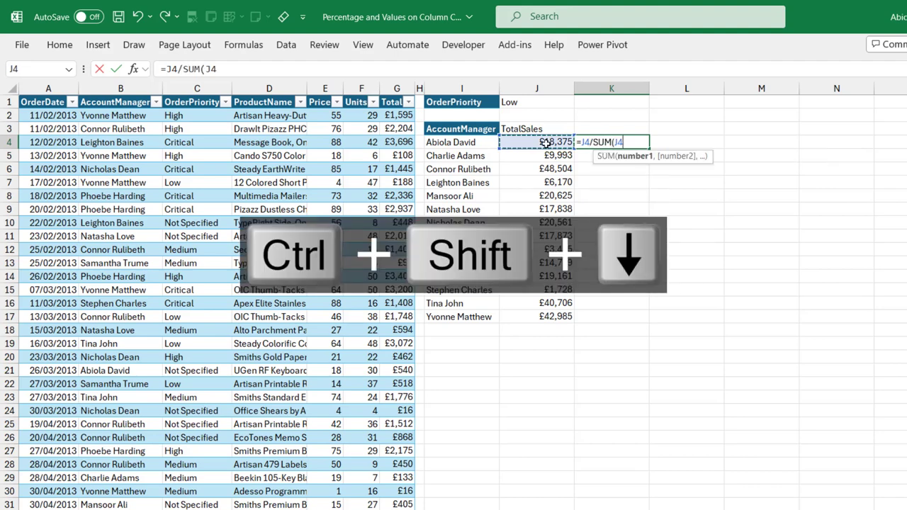
key("ctrl+shift+Down")
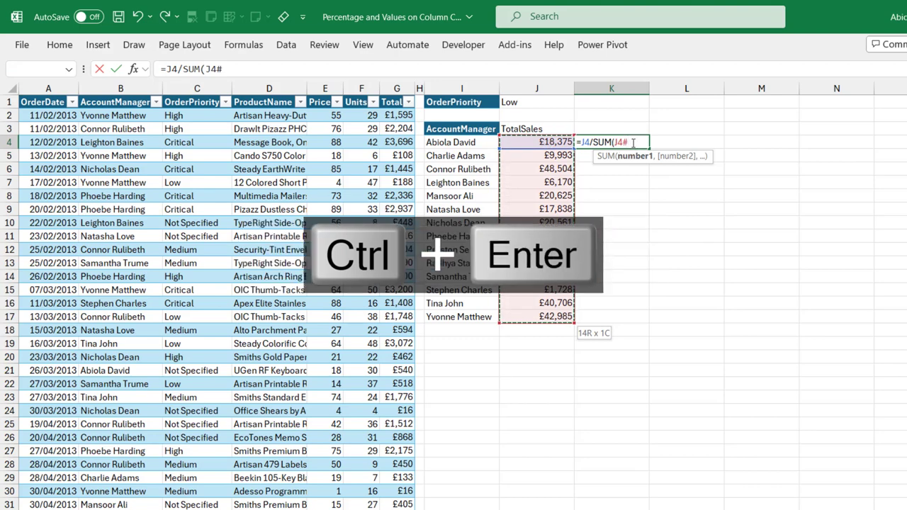
type(")")
key("ctrl+Return")
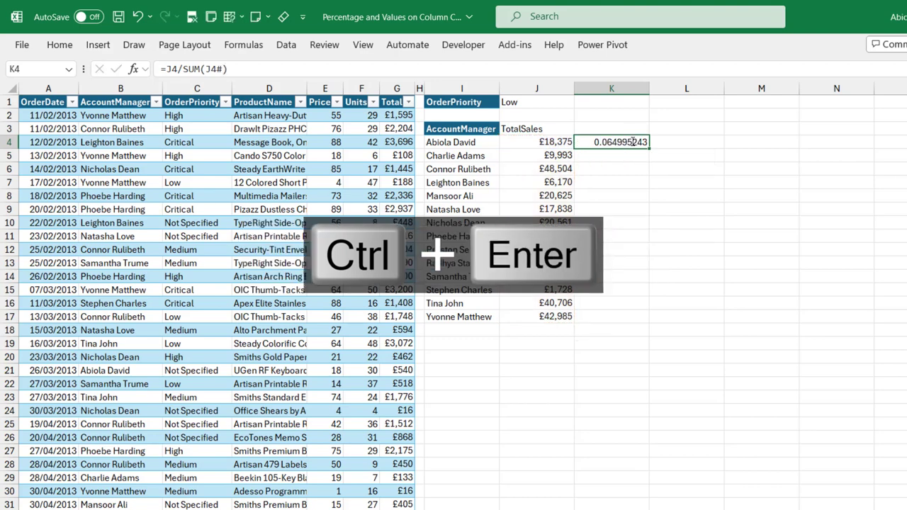
left_click_drag(647, 149, 638, 319)
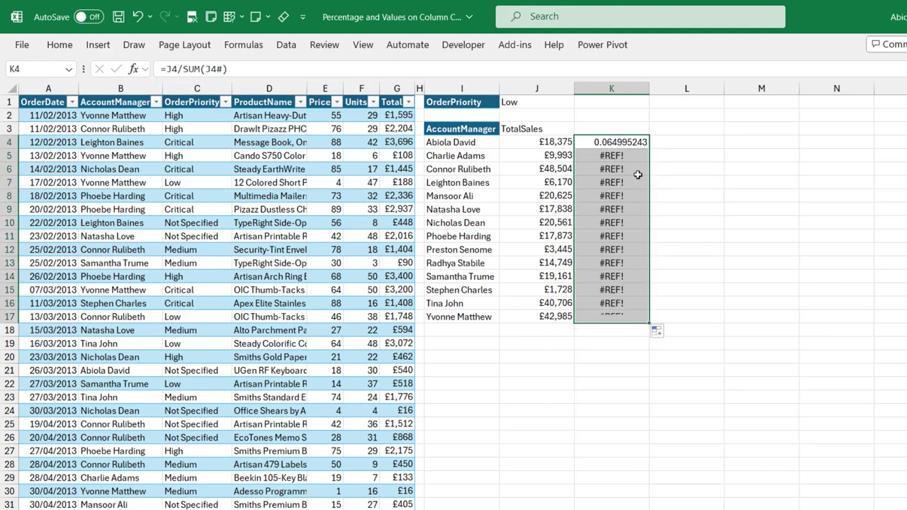
- Correct K4 to =J4/SUM($J$4#) with an absolute reference and refill it down column K
key("F4")
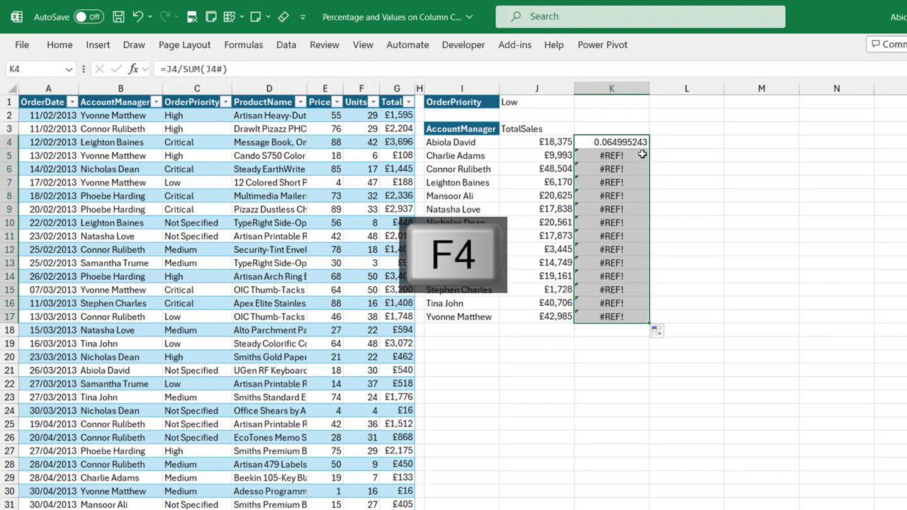
left_click(629, 142)
double_click(630, 142)
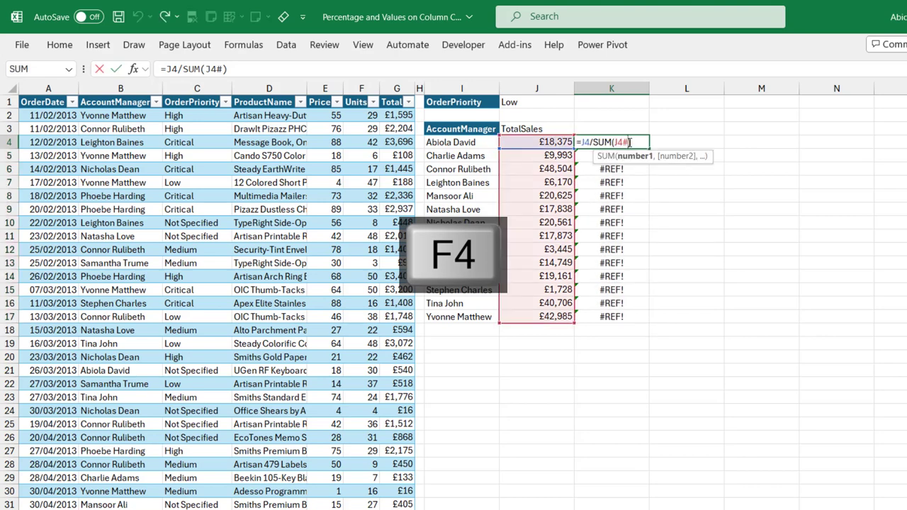
key("ctrl+Return")
key("F4")
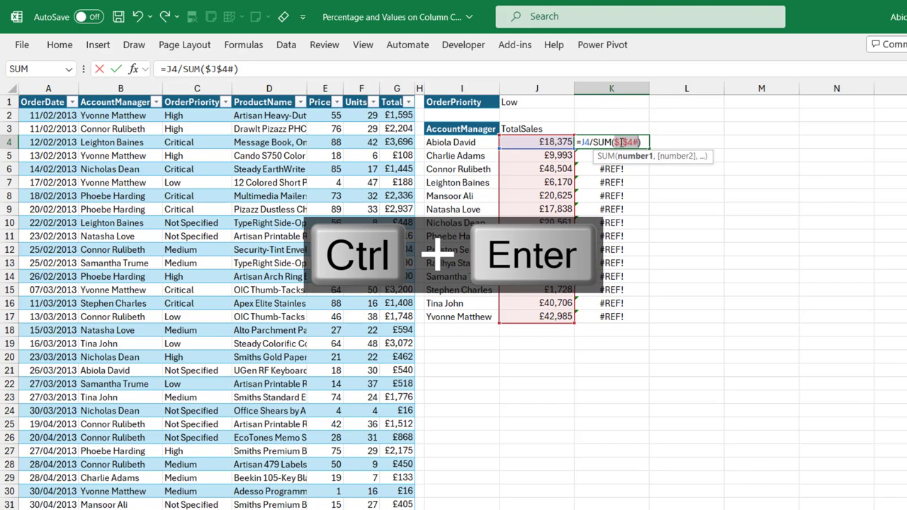
key("ctrl+Return")
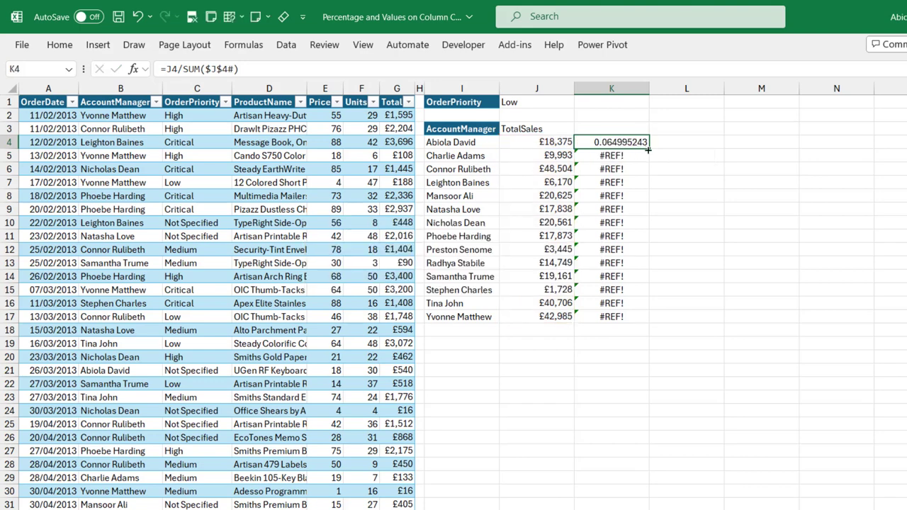
double_click(648, 150)
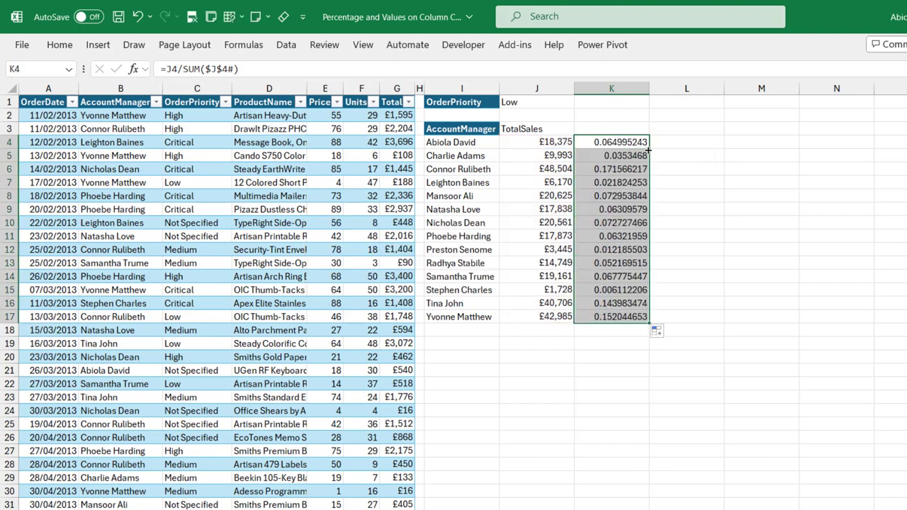
- Wrap K4's share in TEXT with the "0.0%" format and fill it down to K17
double_click(595, 142)
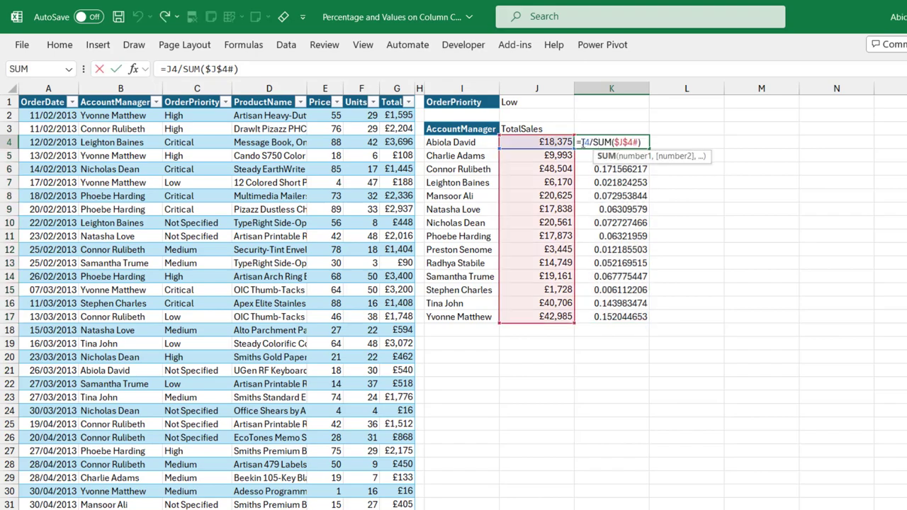
type("TEXT(")
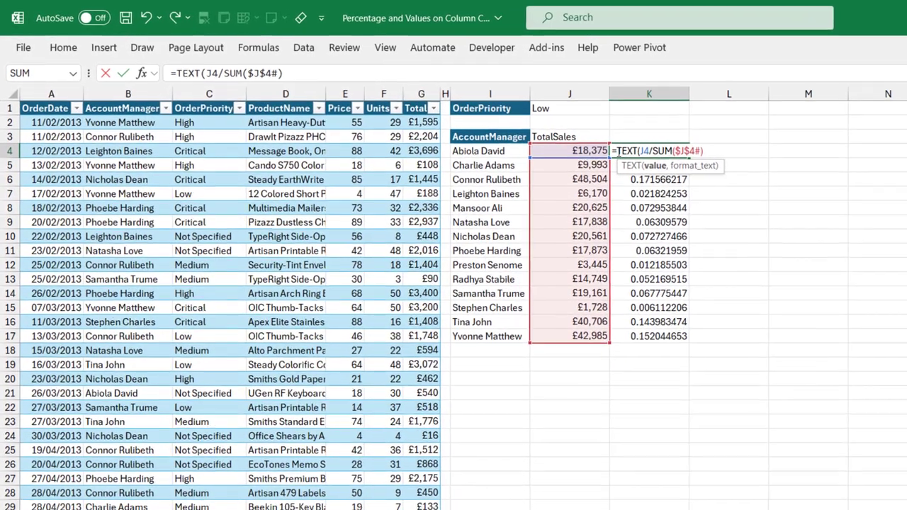
key("shift+End")
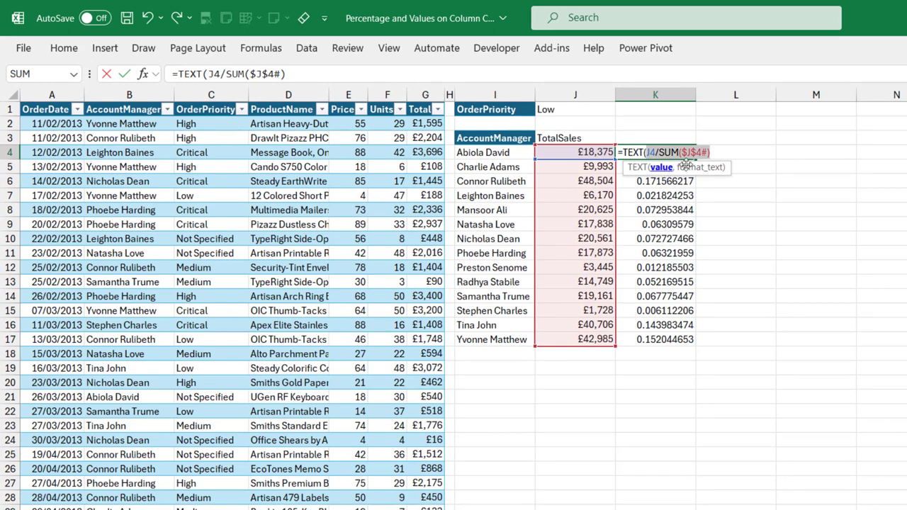
left_click(717, 151)
type(",")
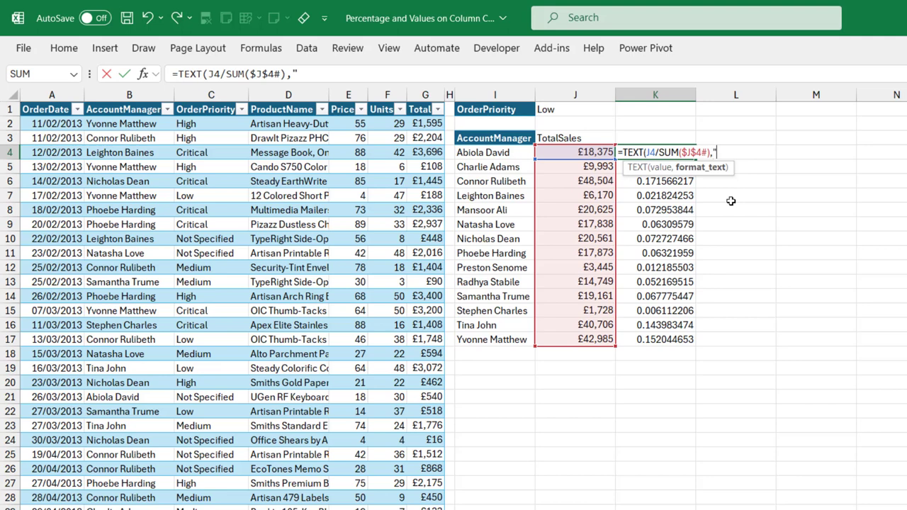
type("\"0.0%\")")
key("ctrl+Return")
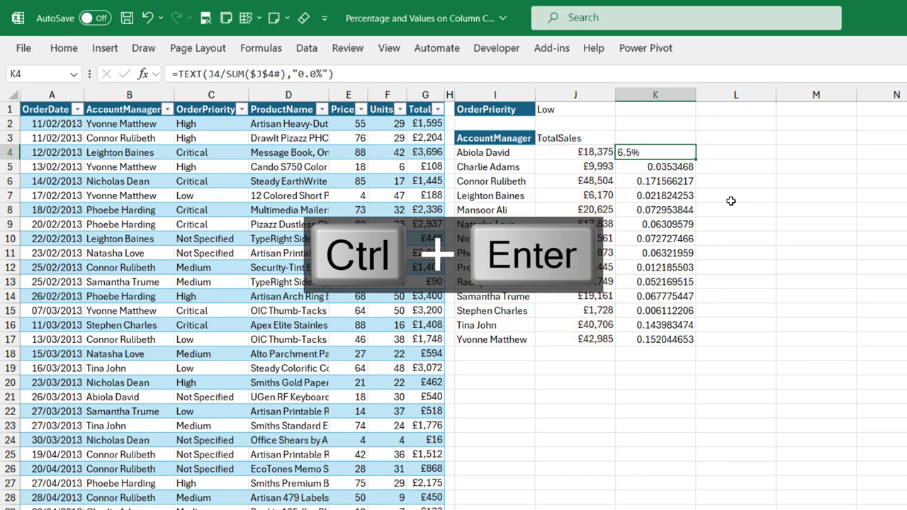
double_click(694, 160)
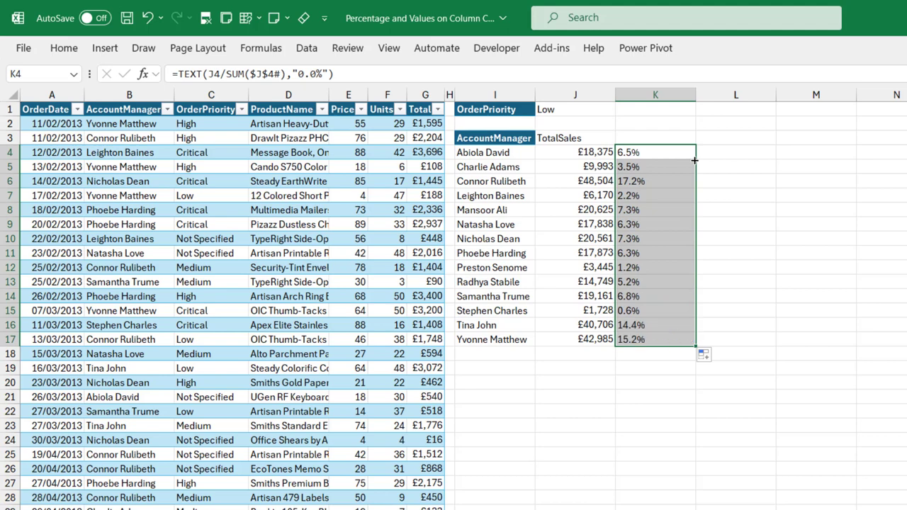
left_click(628, 155)
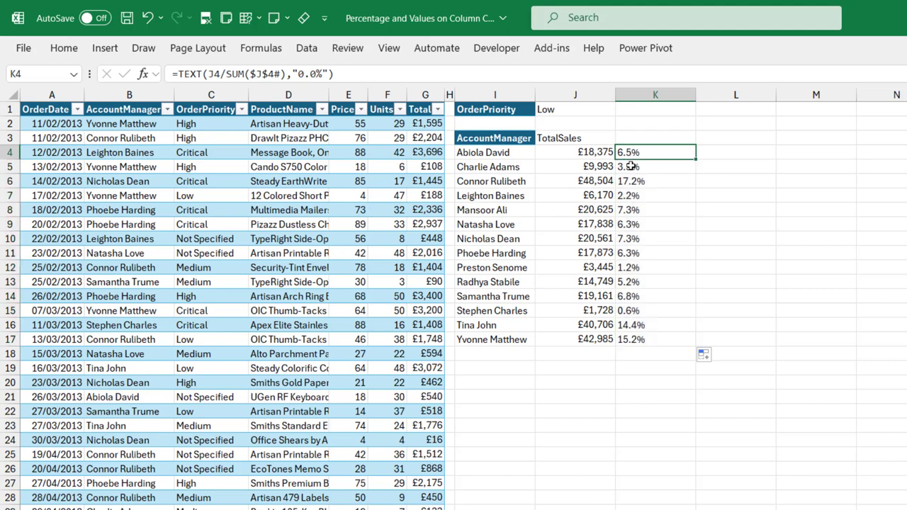
left_click(631, 167)
left_click(640, 200)
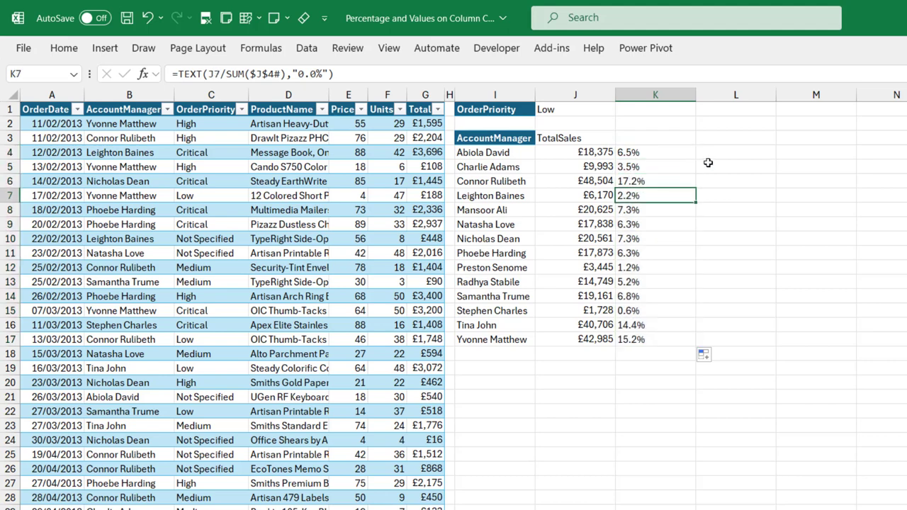
left_click(725, 155)
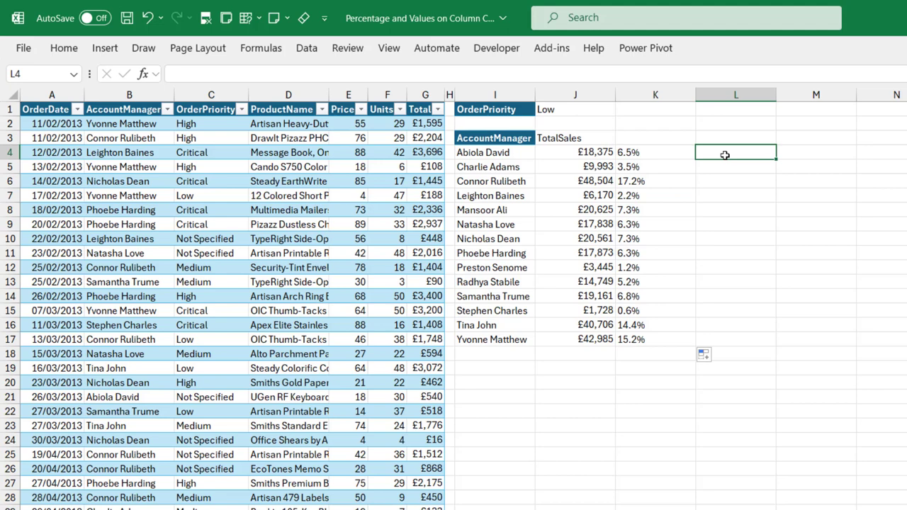
type("=isnu")
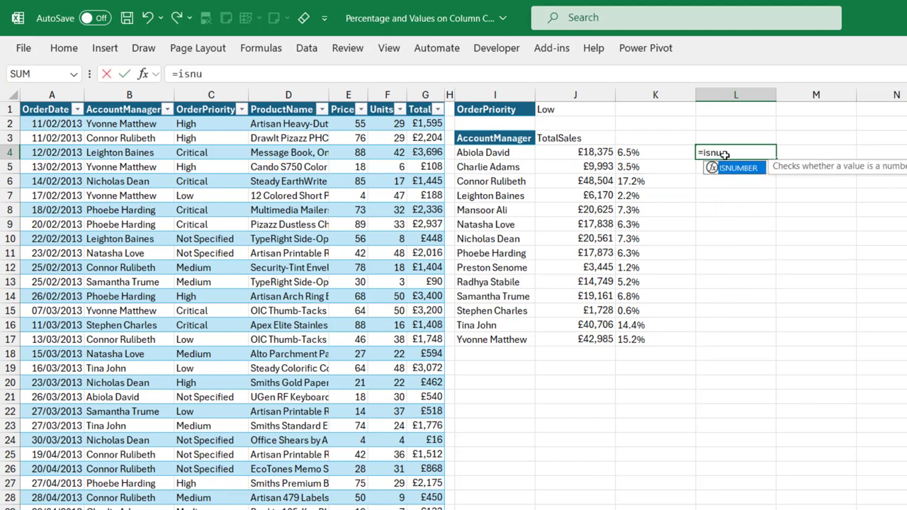
key("BackSpace")
key("BackSpace")
type("te")
key("Tab")
left_click(665, 153)
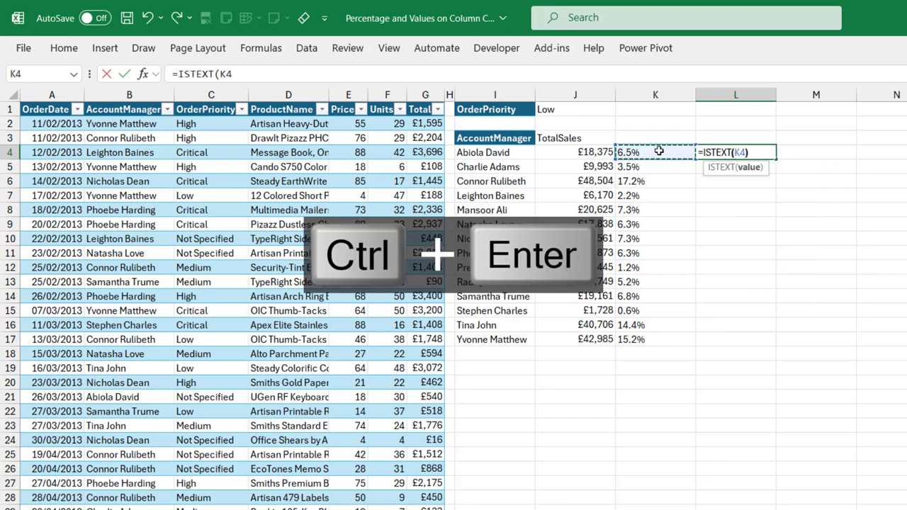
key("ctrl+Return")
left_click(654, 151)
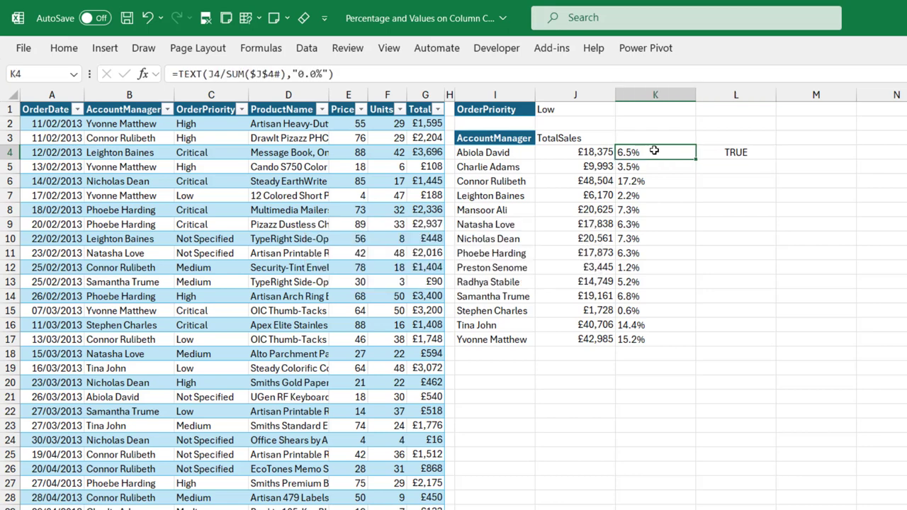
left_click(659, 169)
left_click(656, 210)
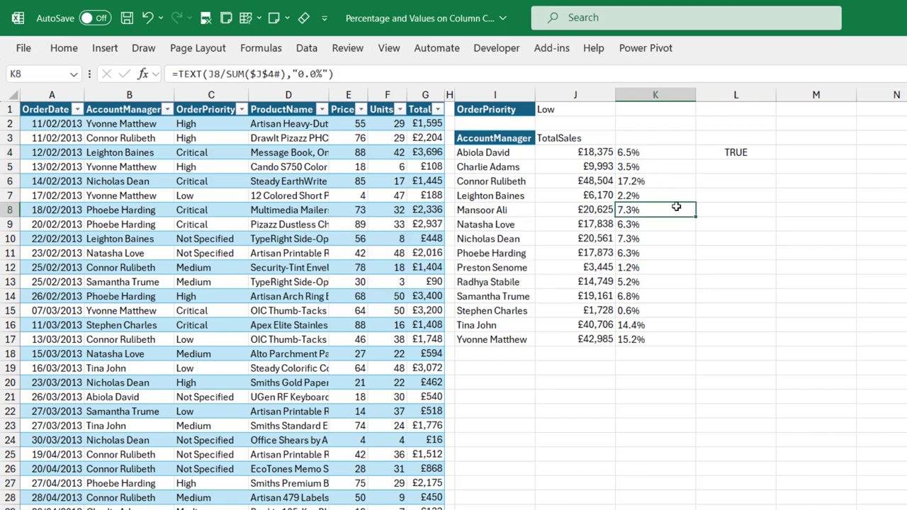
left_click(730, 149)
key("Delete")
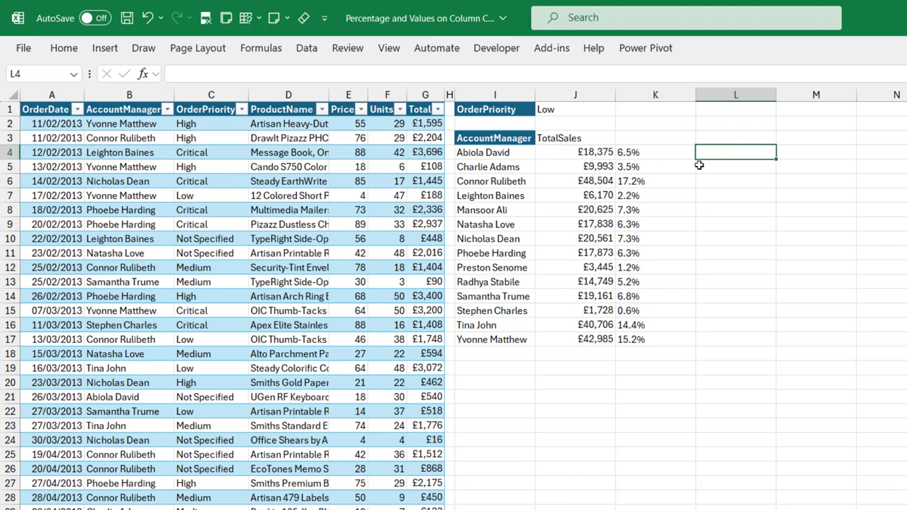
- Enter =TEXT(J4,"£#,##") in L4 to show J4's total as a pound label
type("=TEXT(")
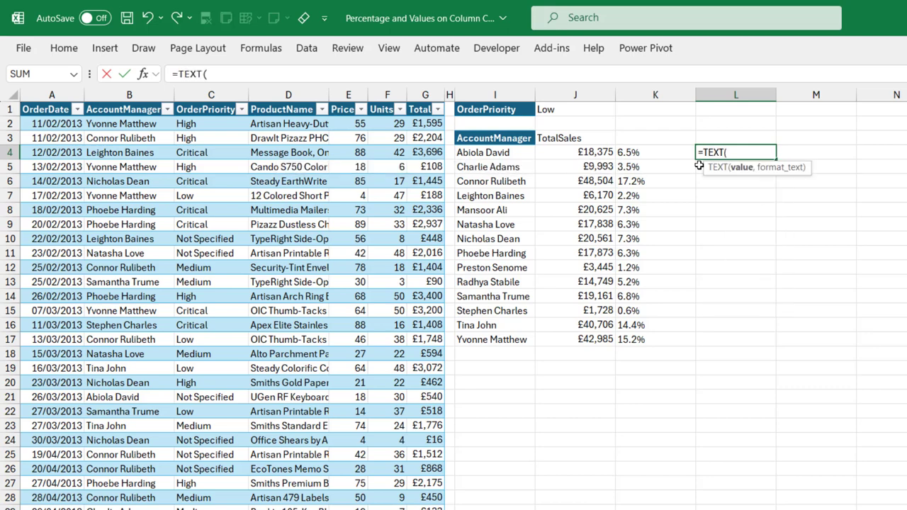
left_click(587, 152)
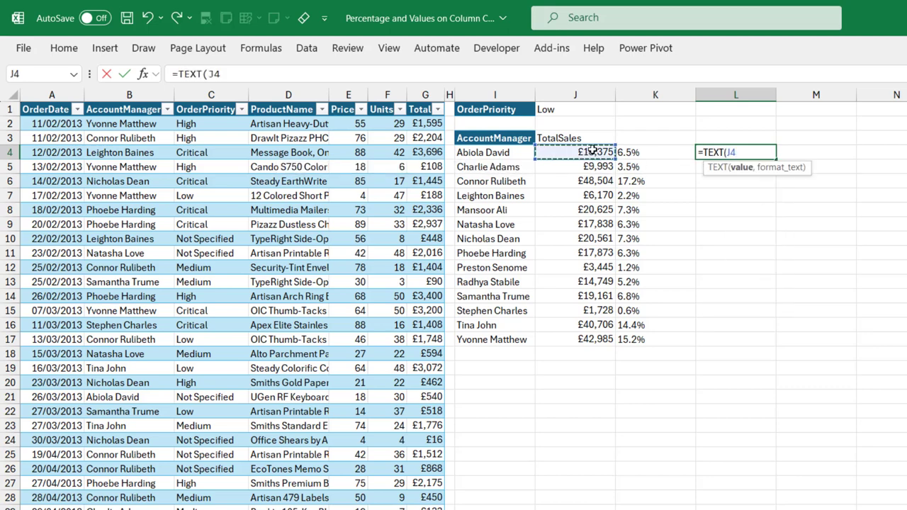
type(",\"#,")
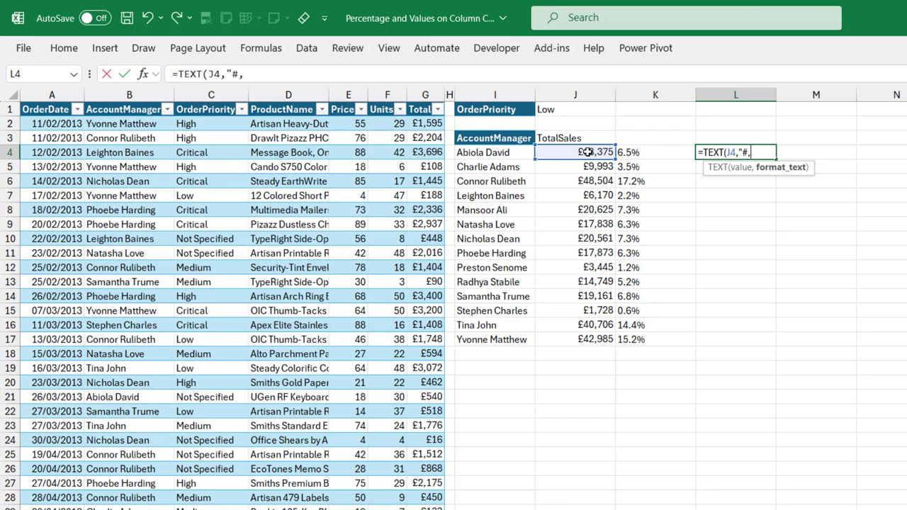
type("##")
left_click(742, 152)
type("£")
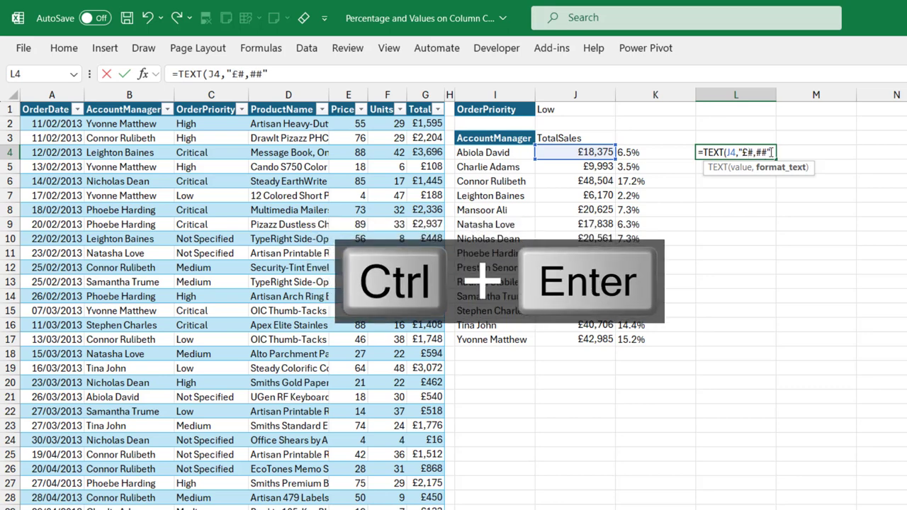
type(")")
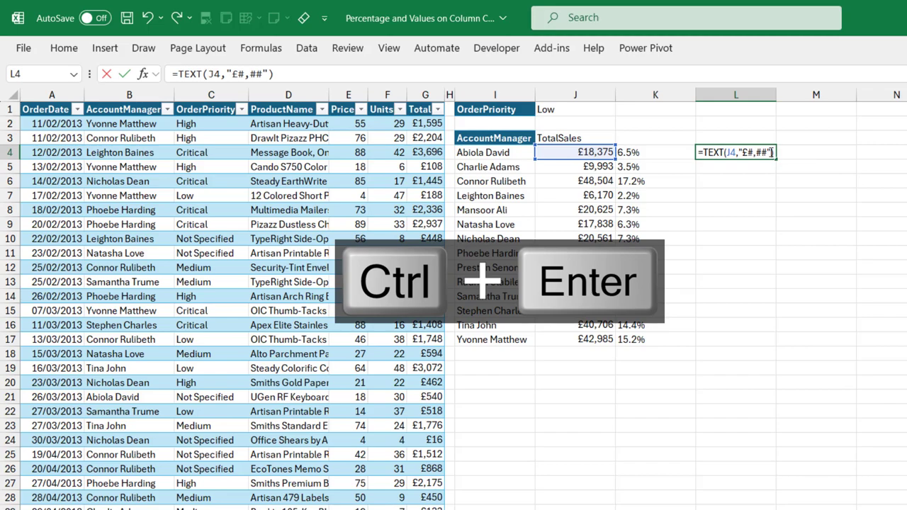
key("ctrl+Return")
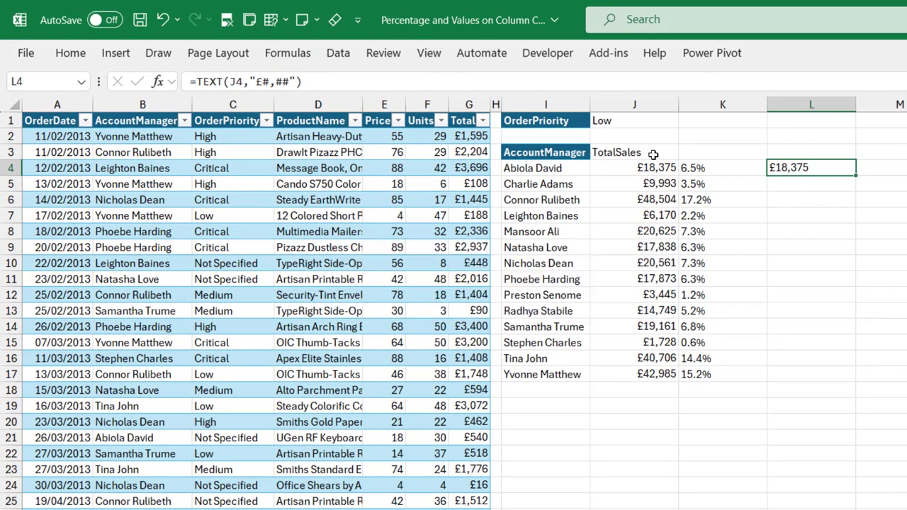
- Fill the L4 pound formula down to L17, then select the K and L label columns
left_click(643, 164)
left_click(808, 163)
left_click(636, 169)
left_click(784, 166)
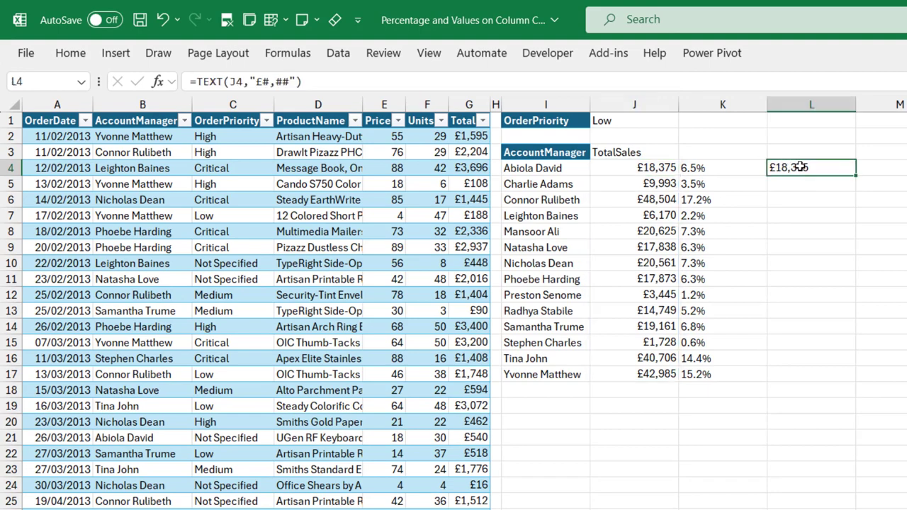
double_click(857, 175)
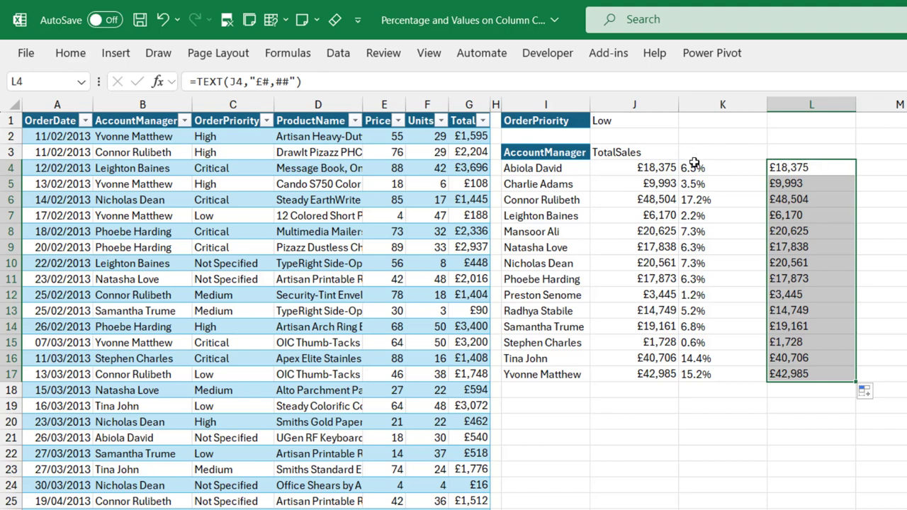
left_click_drag(696, 168, 730, 326)
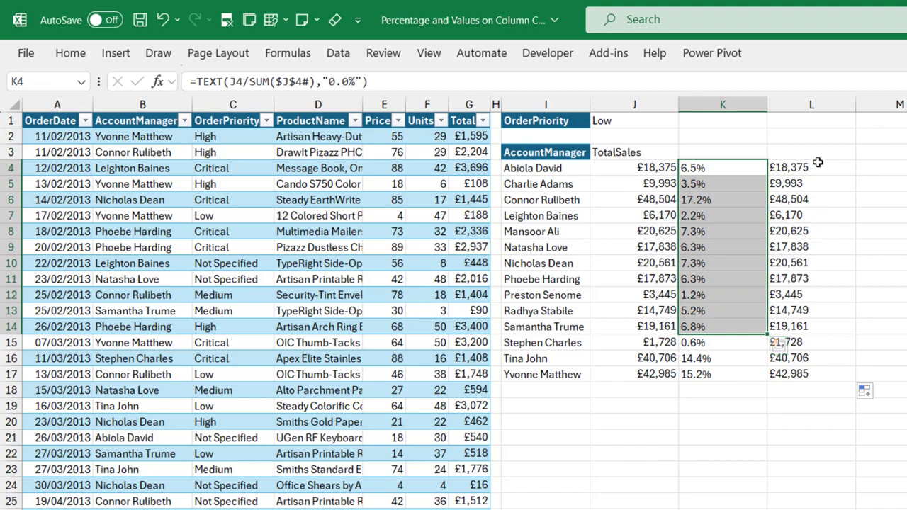
left_click_drag(815, 164, 815, 348)
key("ctrl+a")
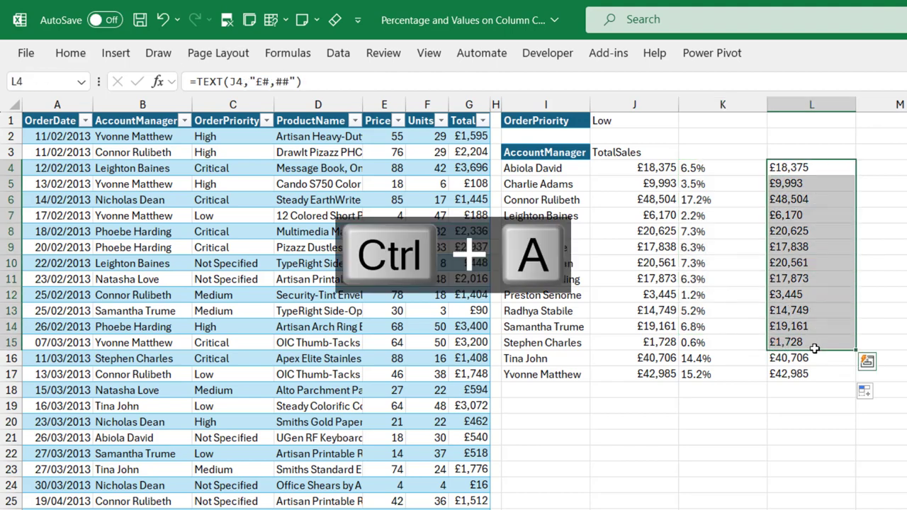
- Copy L4's currency formula text, TEXT(J4,"£#,##")
left_click(810, 167)
key("ctrl+c")
double_click(812, 168)
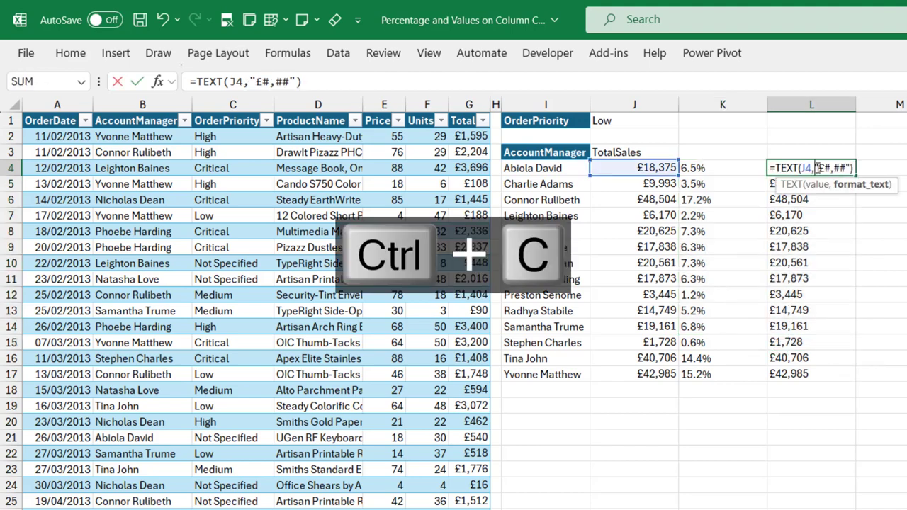
triple_click(836, 168)
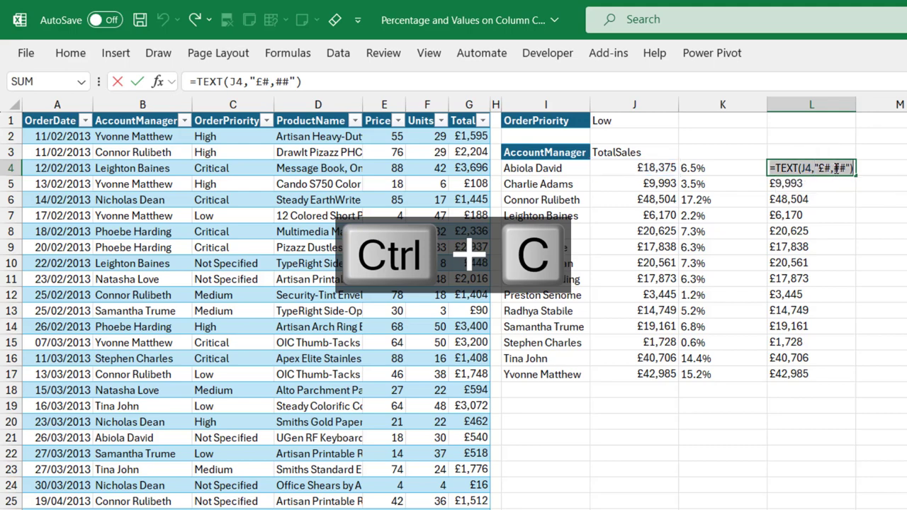
key("Escape")
- Wrap K4's percentage formula in CONCAT and add CHAR(10) as a line break
double_click(717, 168)
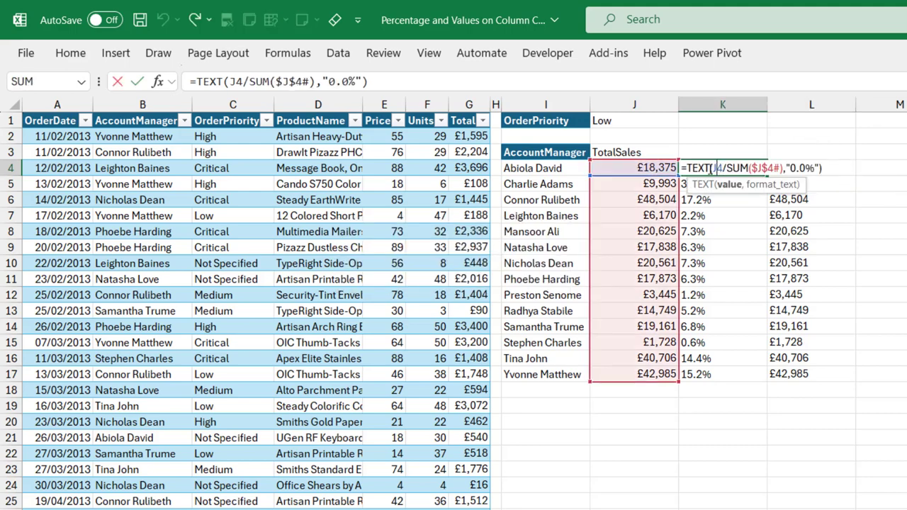
left_click(687, 168)
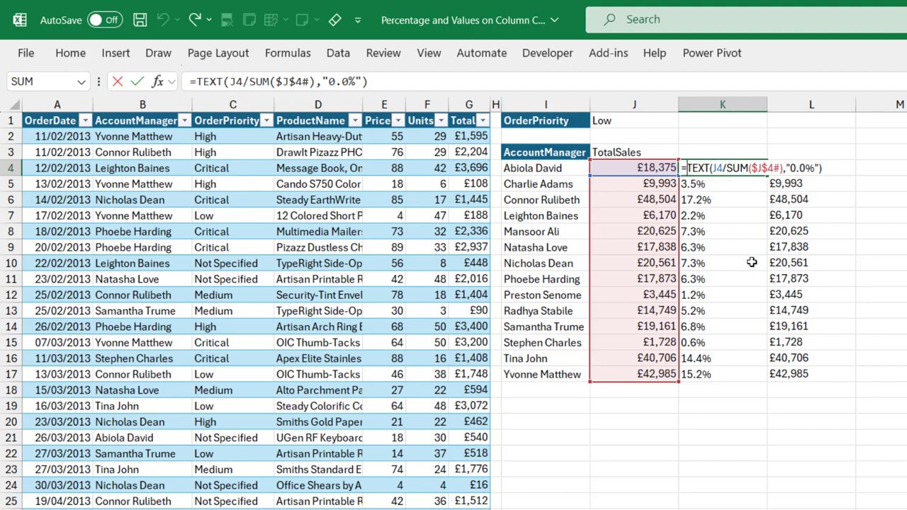
type("con")
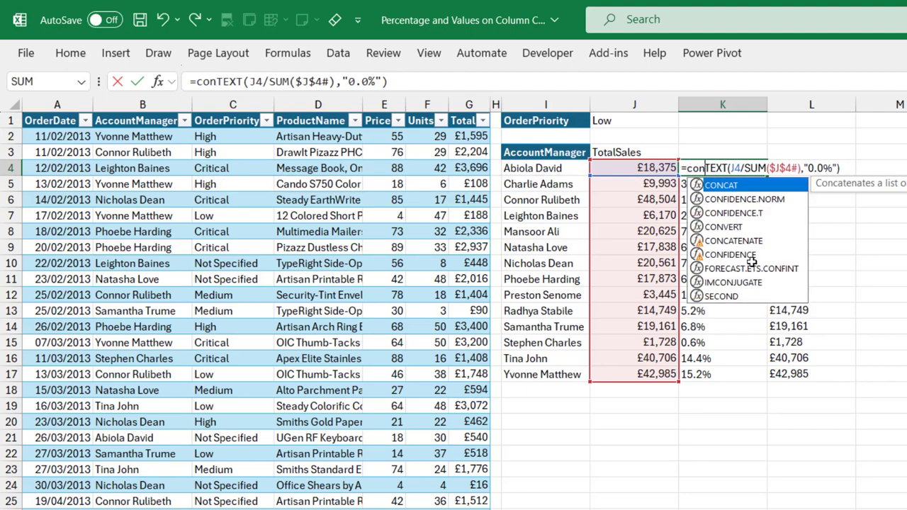
key("Tab")
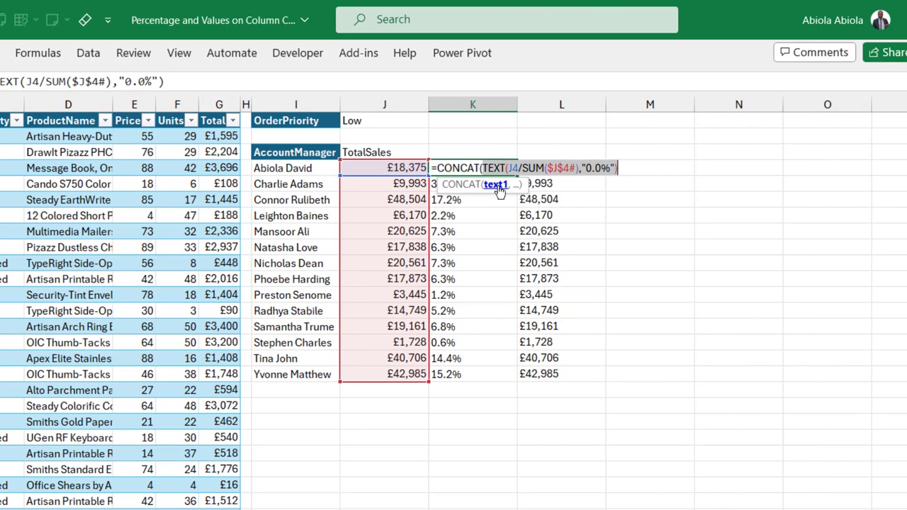
left_click(626, 168)
type(")")
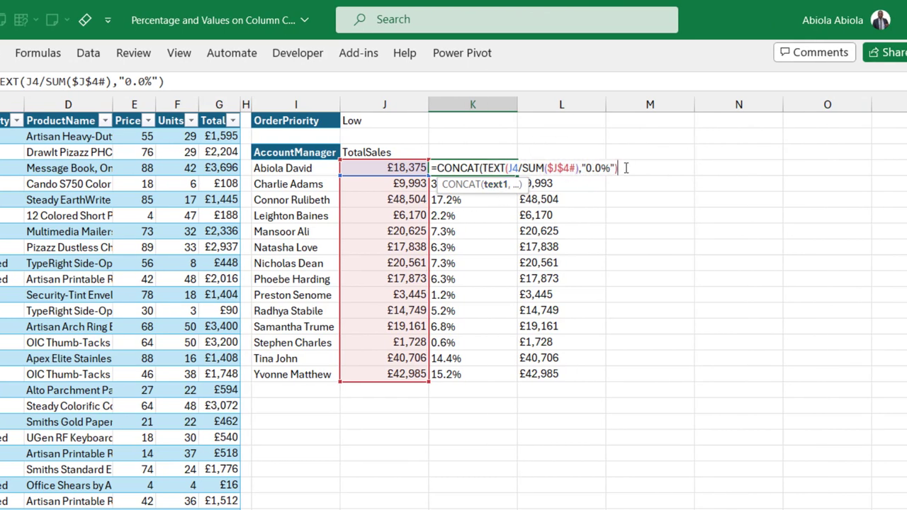
type(",")
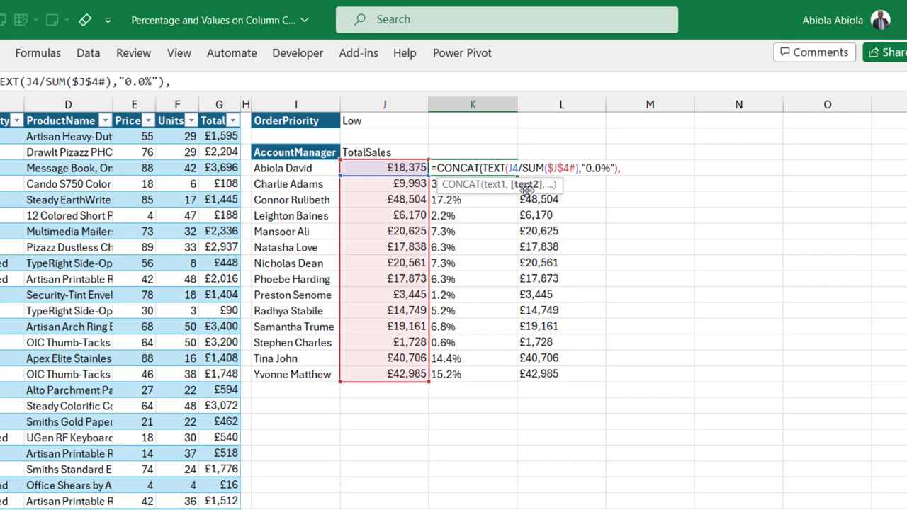
type("cha")
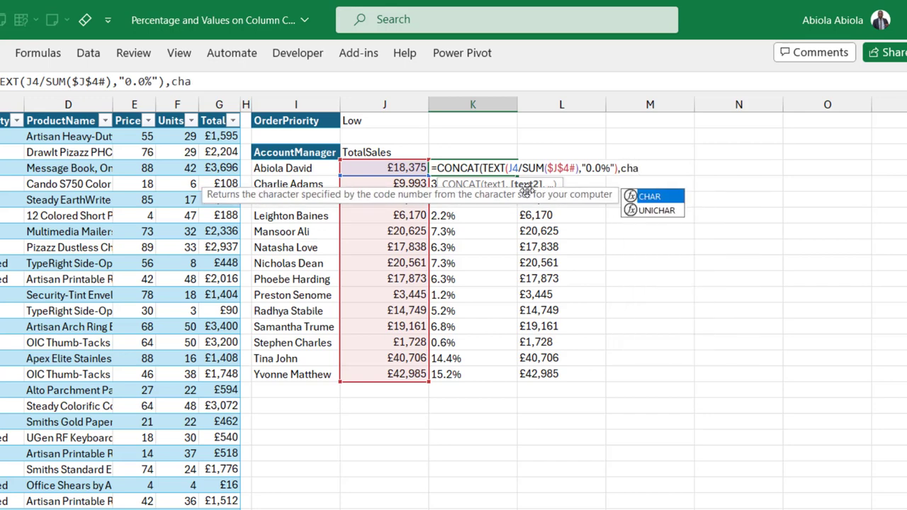
key("Tab")
type("10")
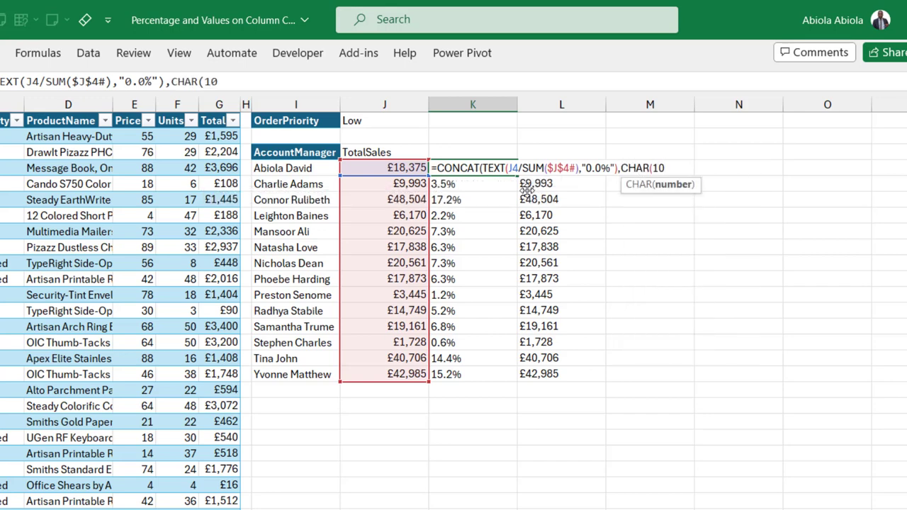
- Append the currency TEXT(J4,"£#,##") part to K4's CONCAT and commit the combined formula
key("ctrl+v")
type(")")
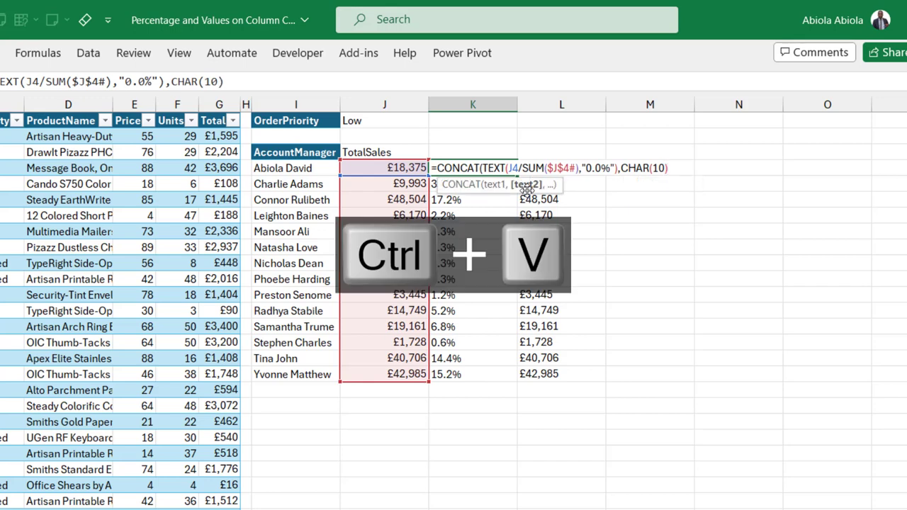
type(",")
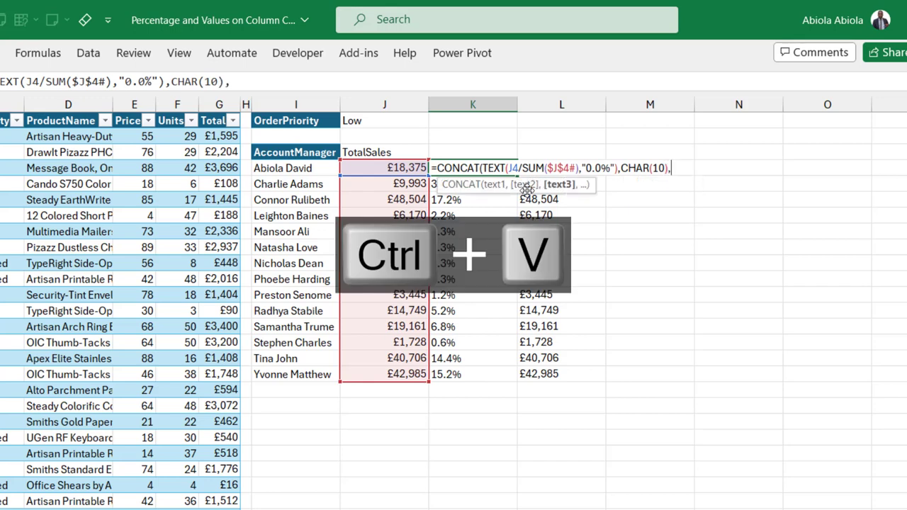
key("ctrl+v")
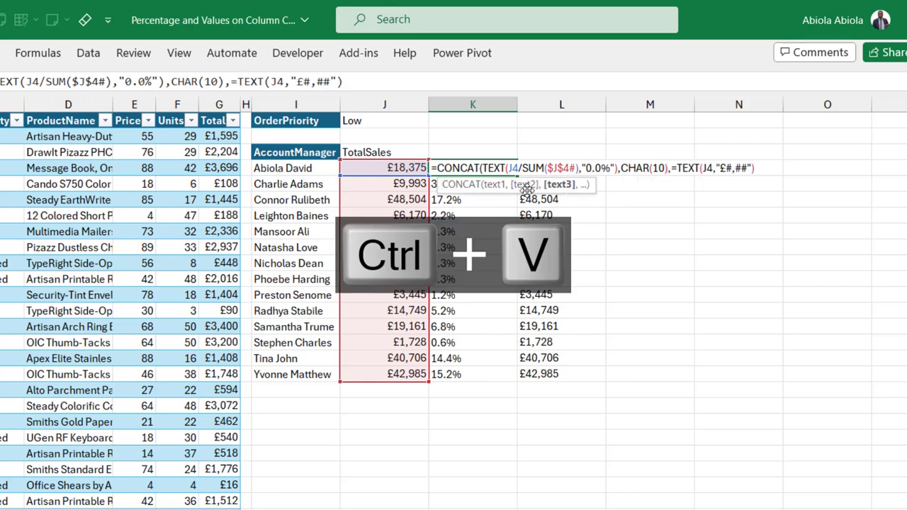
left_click(678, 168)
key("BackSpace")
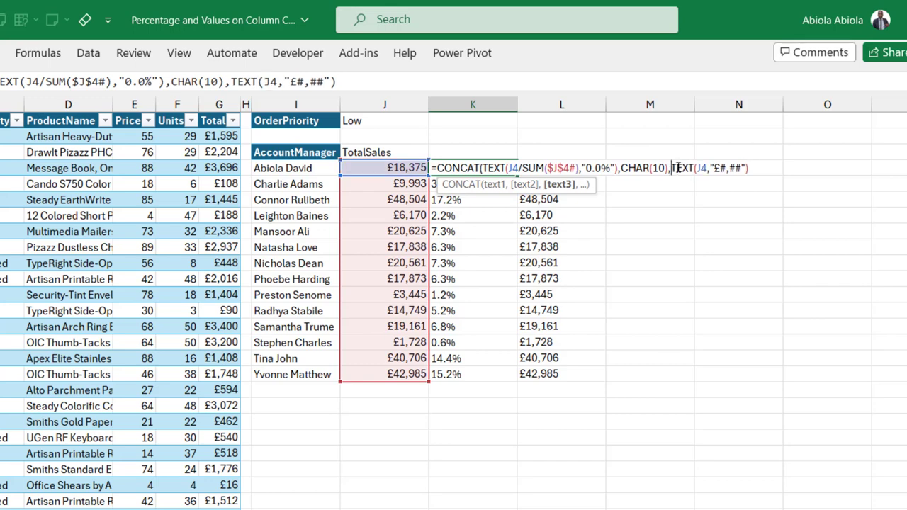
type(")")
key("ctrl+Return")
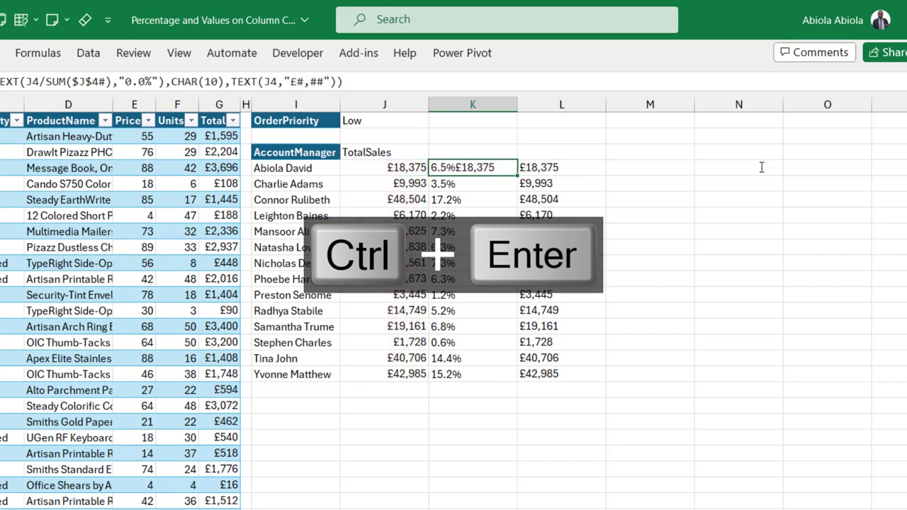
key("ctrl+minus")
- Fill K4's combined label formula down to every manager and delete the separate column L
double_click(517, 175)
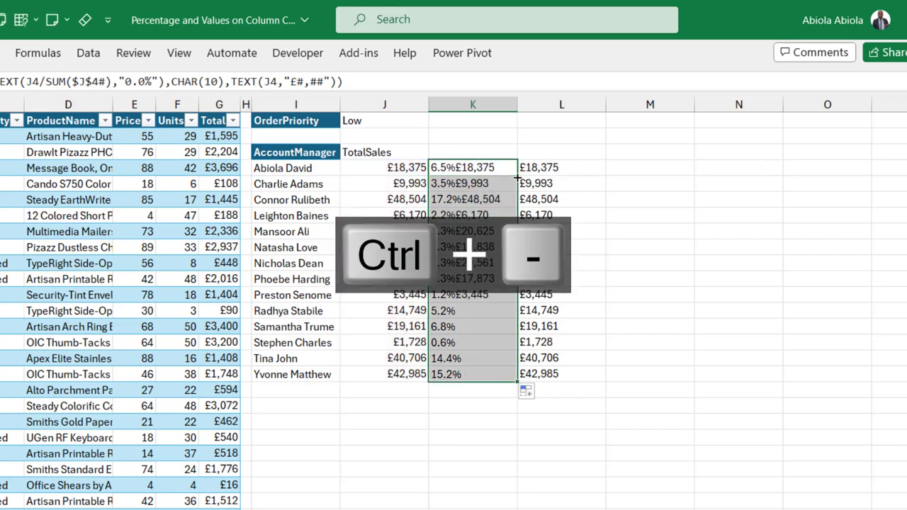
left_click(552, 107)
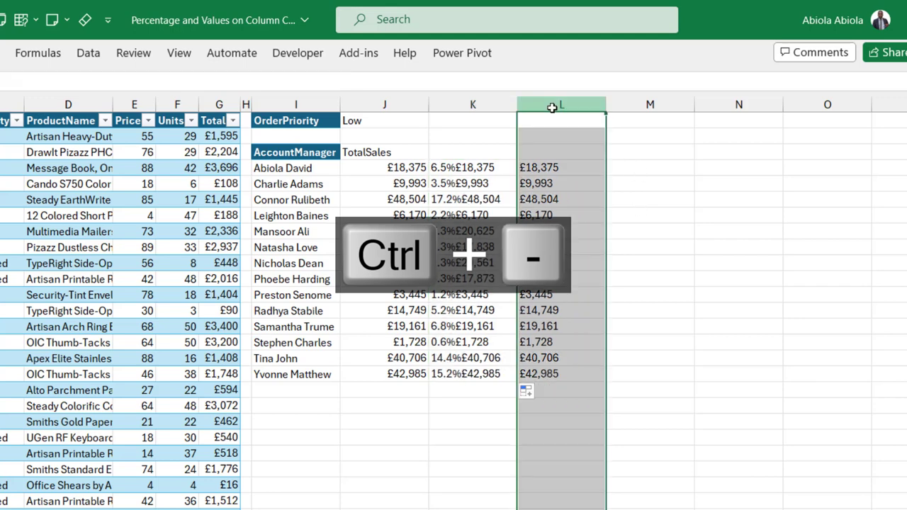
key("ctrl+minus")
left_click(557, 229)
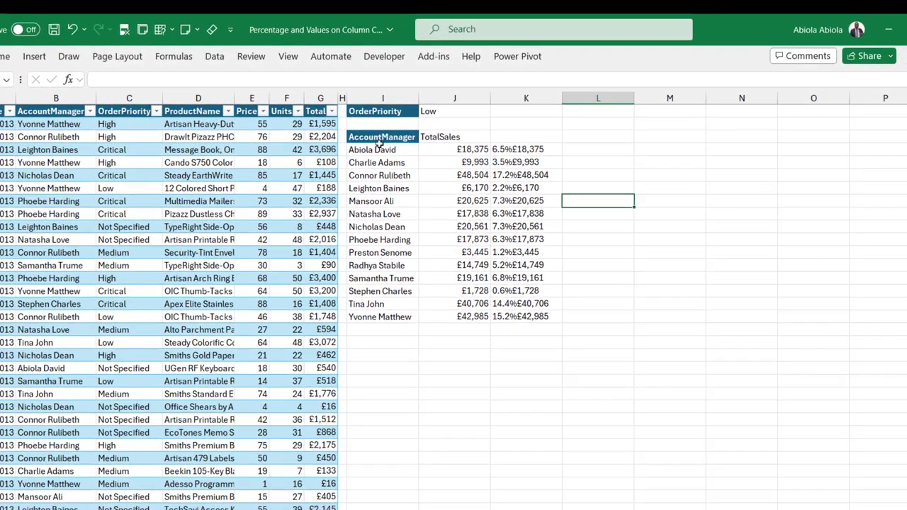
left_click_drag(294, 152, 407, 342)
left_click_drag(465, 286, 468, 314)
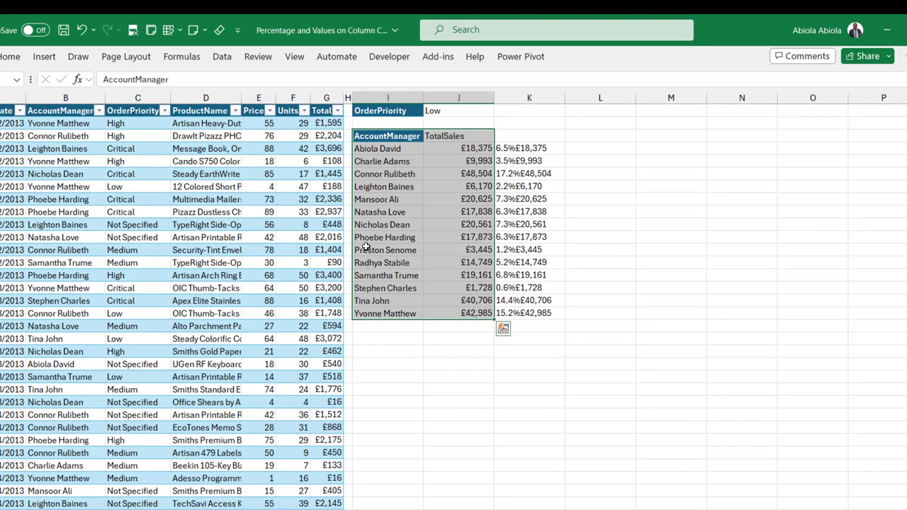
left_click(47, 57)
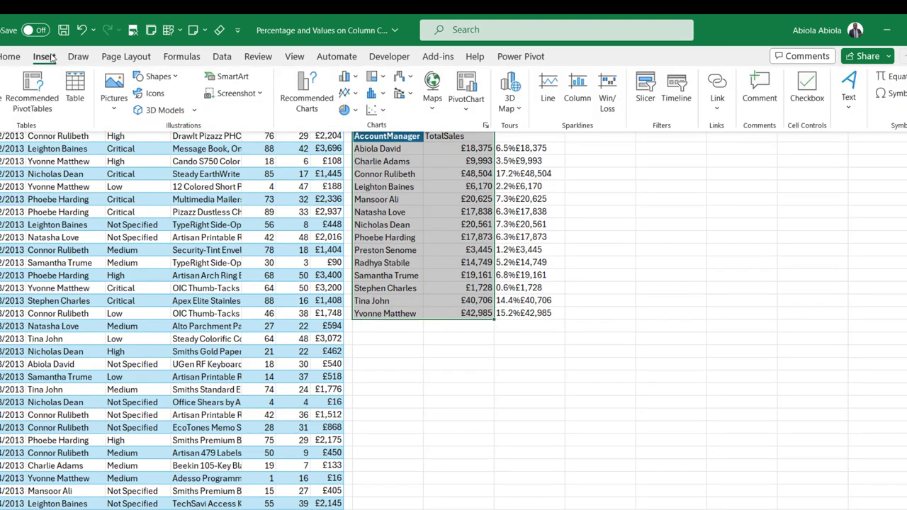
left_click(354, 82)
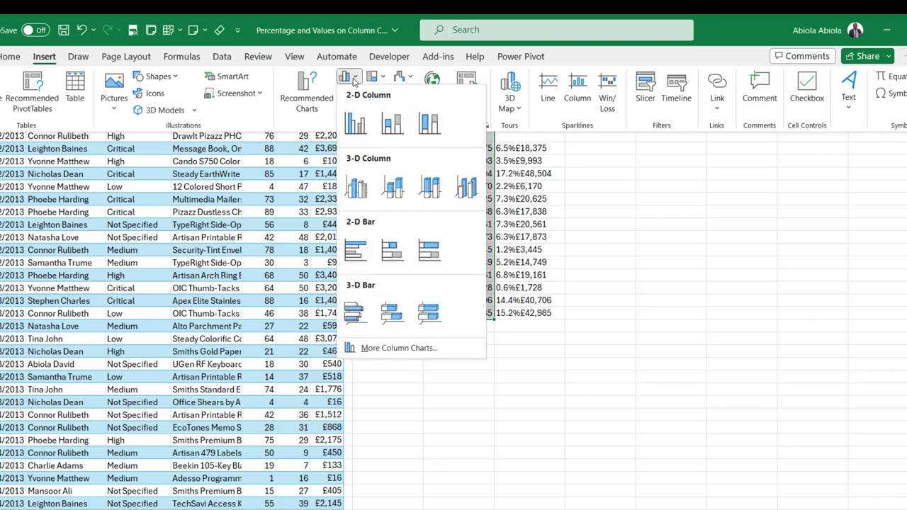
left_click(356, 122)
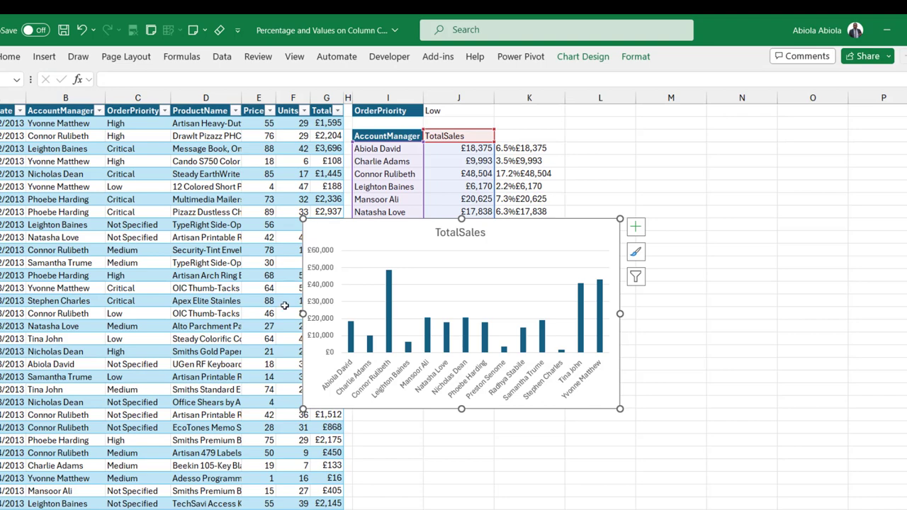
left_click_drag(309, 222, 140, 187)
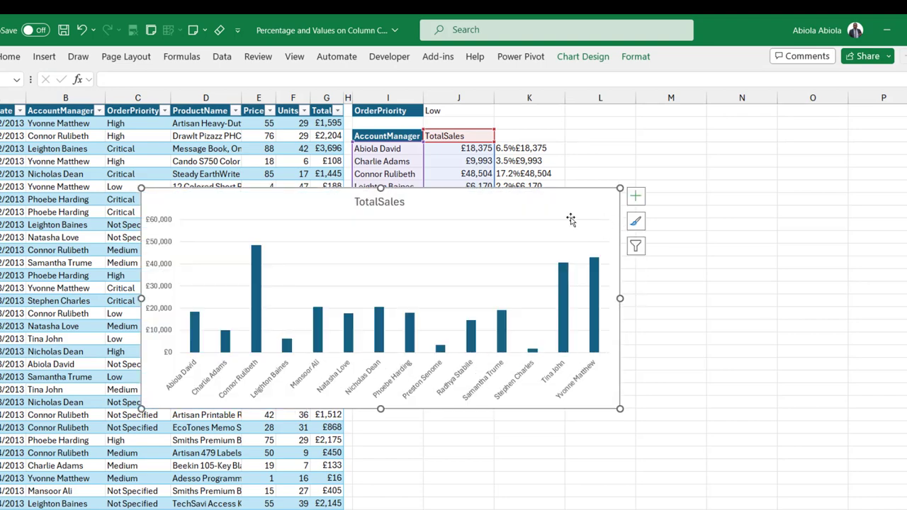
- Turn off the TotalSales chart's gridlines, delete its vertical value axis, and select the column series
left_click(636, 202)
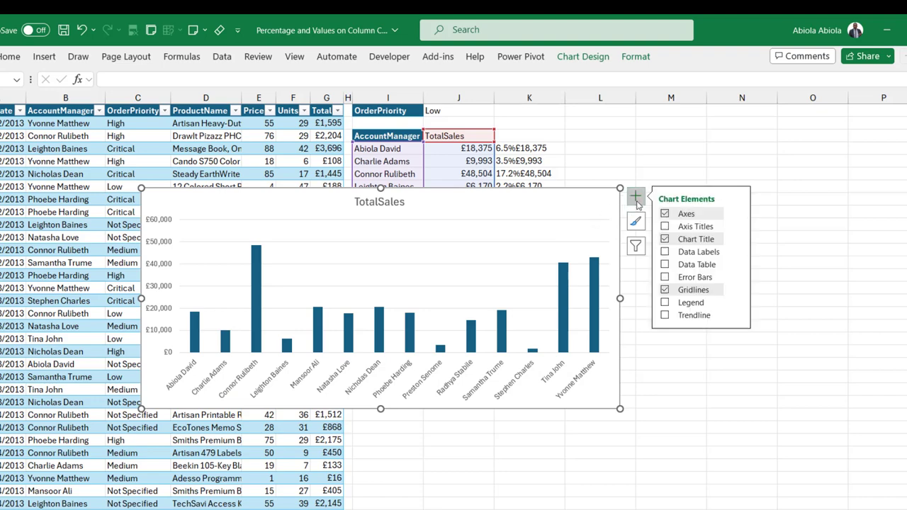
left_click(665, 289)
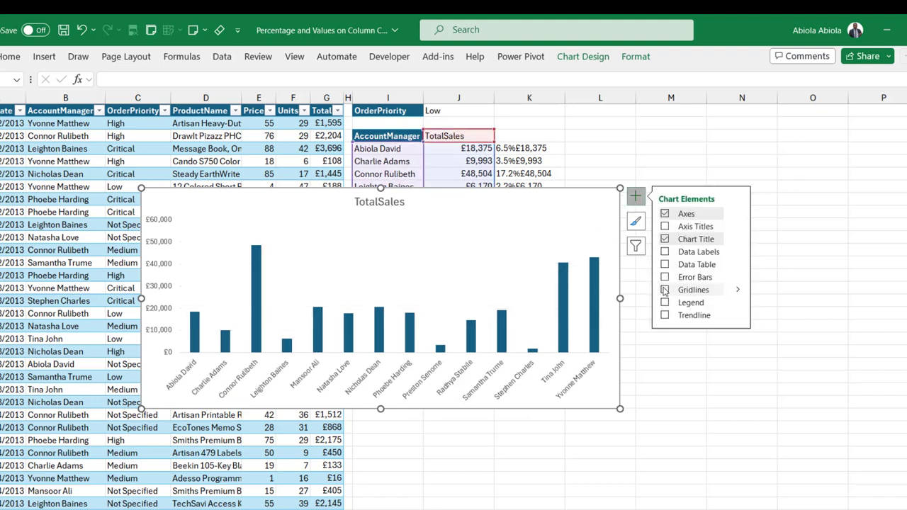
left_click(163, 241)
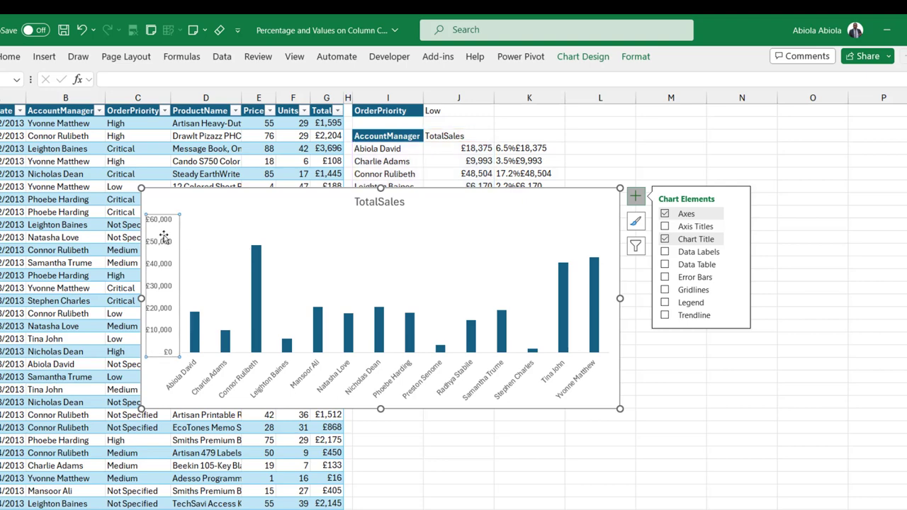
key("Delete")
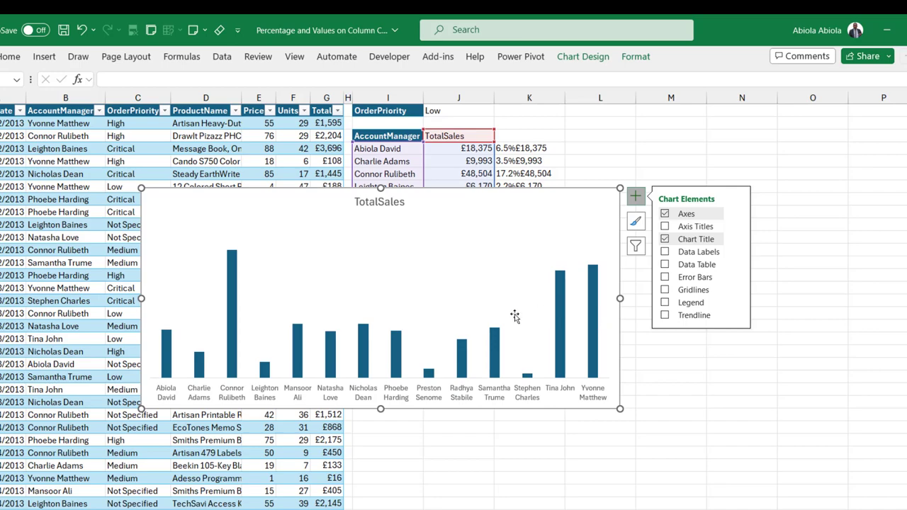
mouse_move(596, 317)
left_click(566, 311)
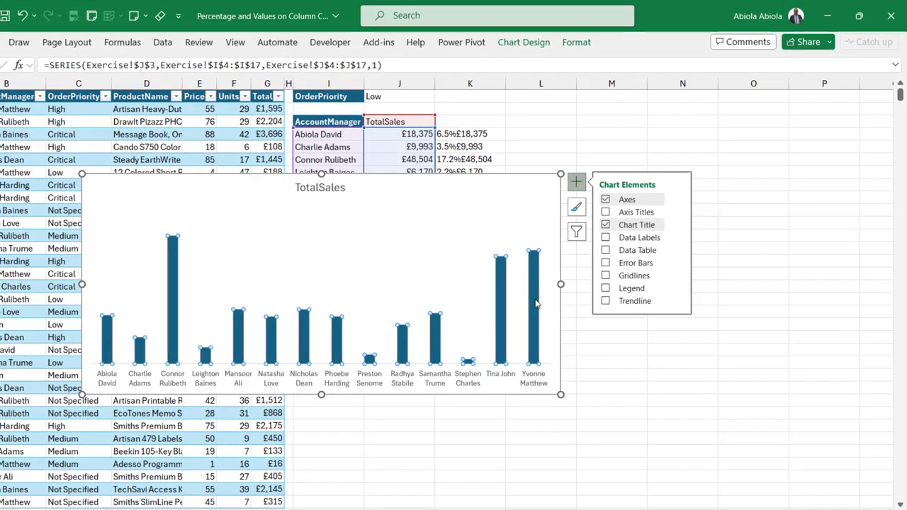
- Reduce the TotalSales series gap width from 219% to 100% in Format Data Series
right_click(566, 308)
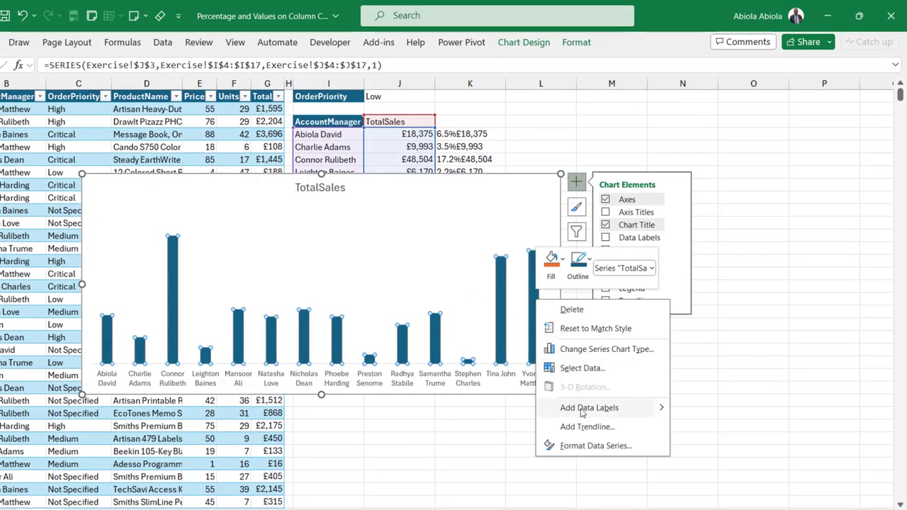
left_click(594, 446)
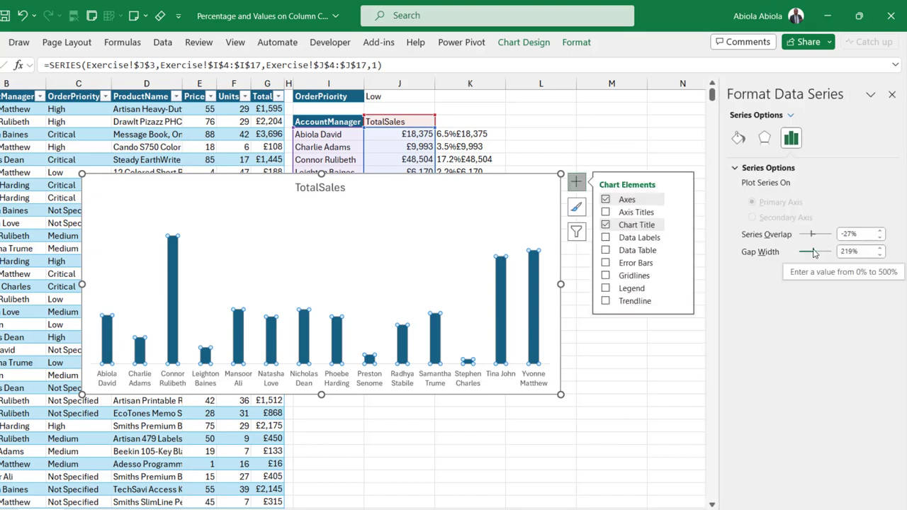
left_click_drag(816, 254, 815, 255)
left_click_drag(810, 255, 805, 256)
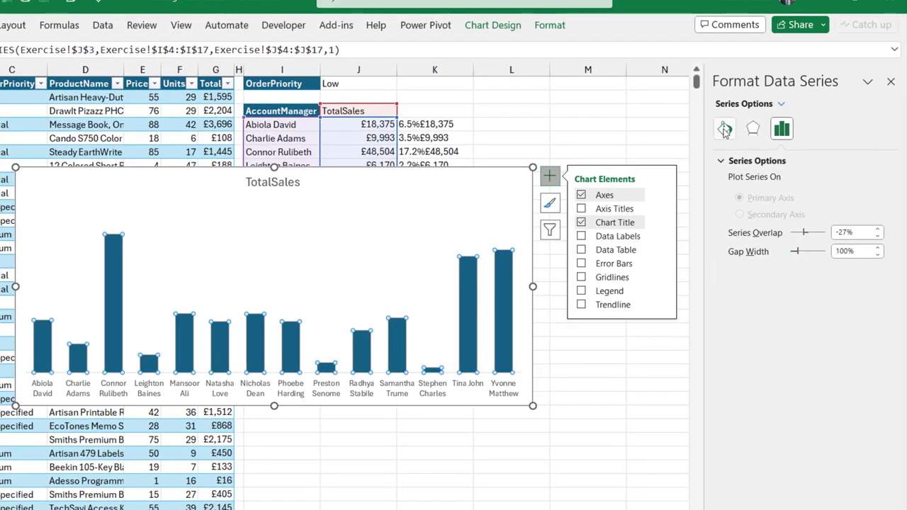
- Turn on Vary colors by point and give the columns a Round top bevel
left_click(723, 129)
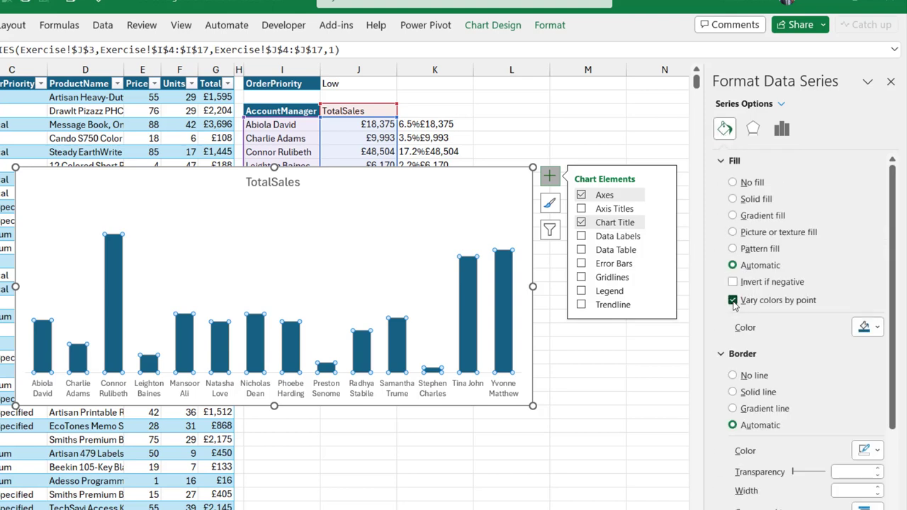
left_click(753, 130)
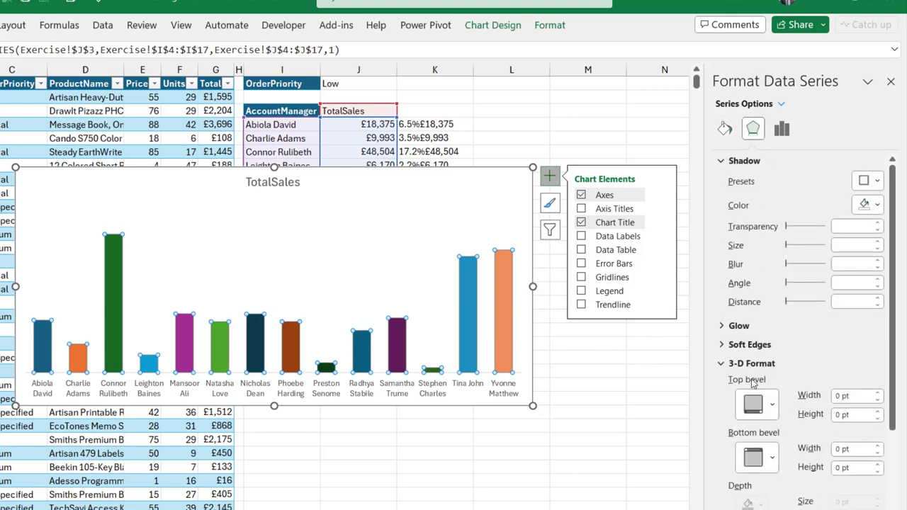
left_click(764, 409)
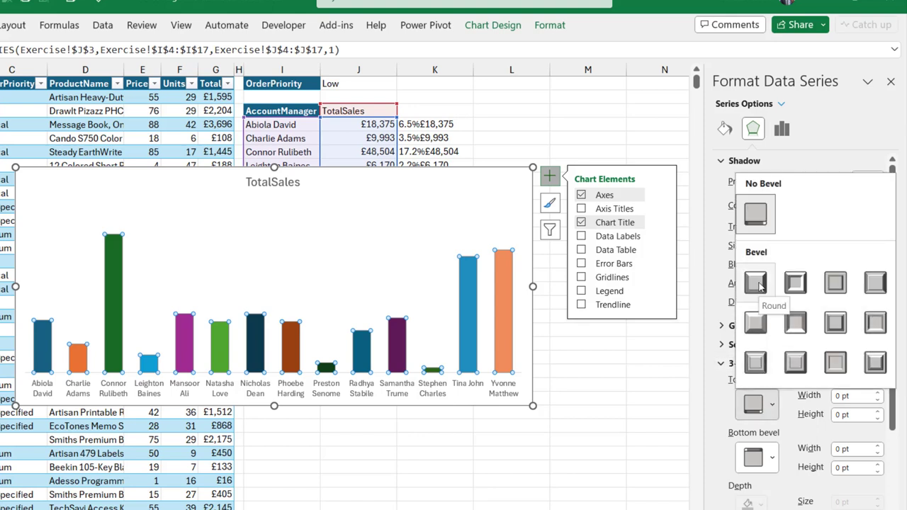
left_click(757, 284)
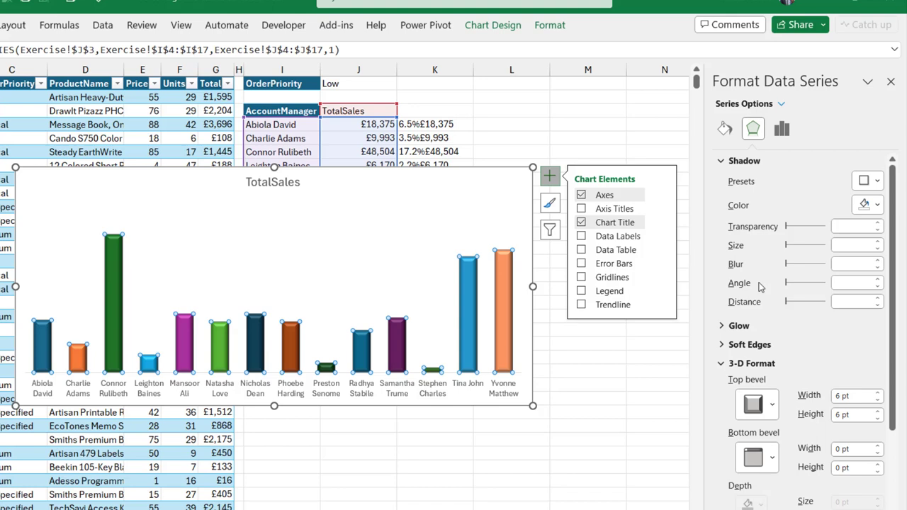
left_click(619, 414)
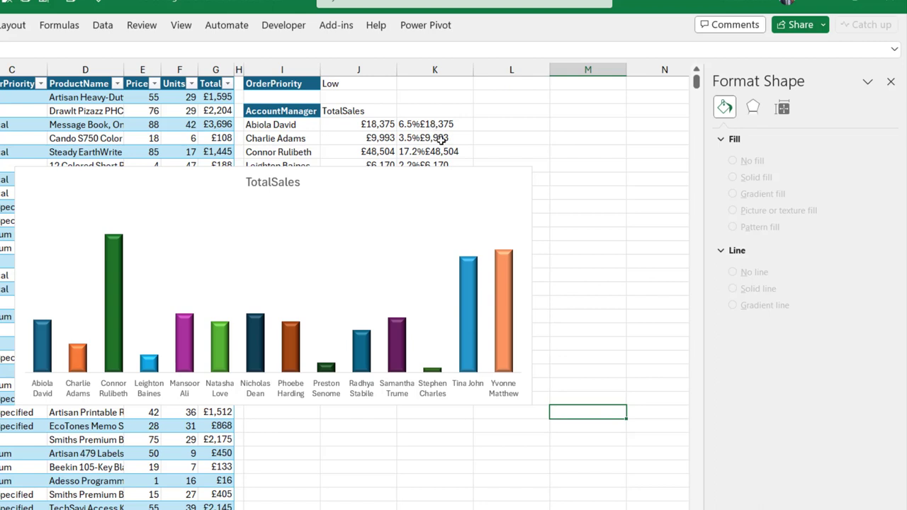
- Add data labels to the TotalSales chart and open their More Options settings
left_click(467, 193)
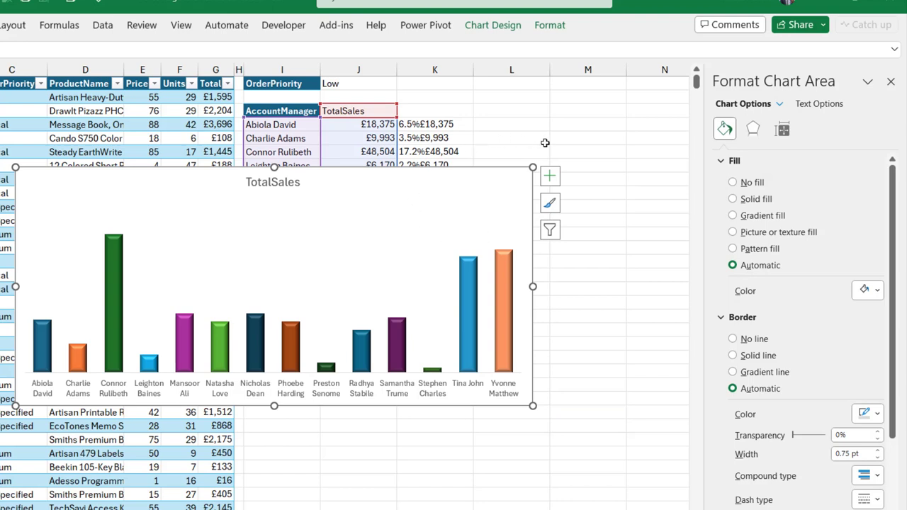
left_click(550, 178)
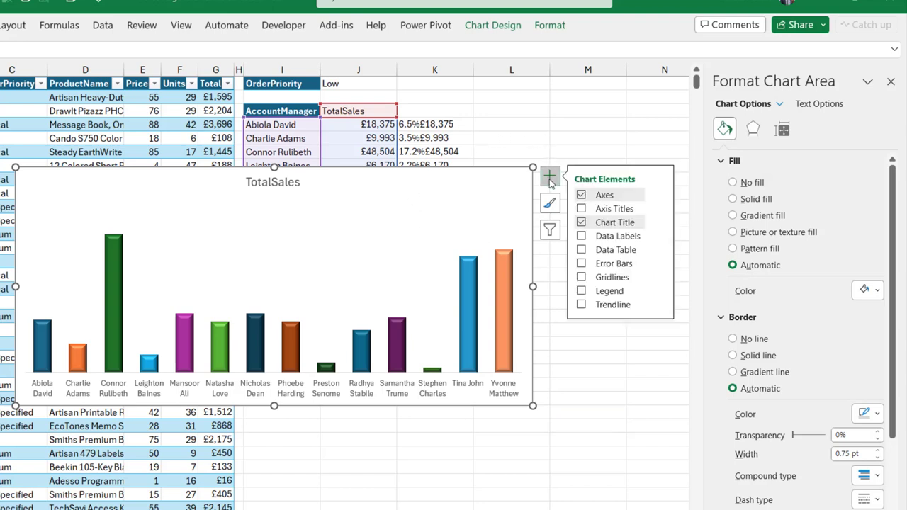
left_click(660, 237)
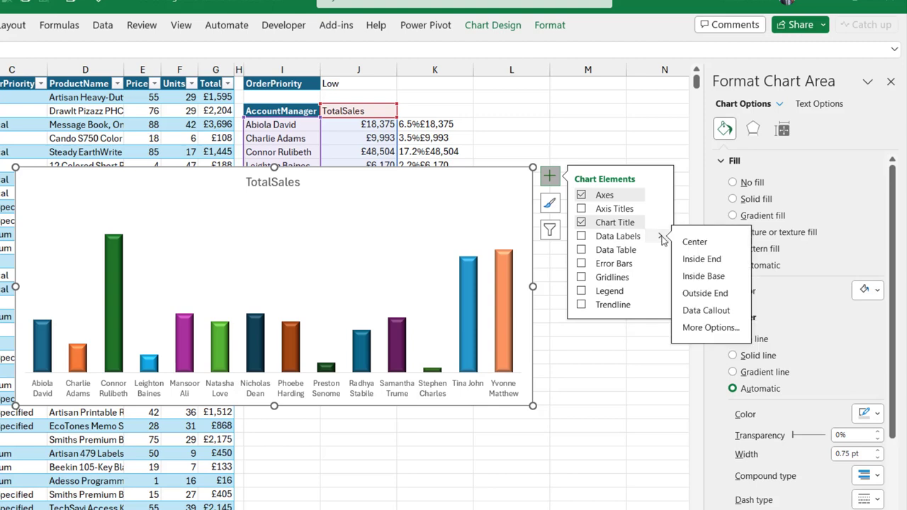
left_click(684, 327)
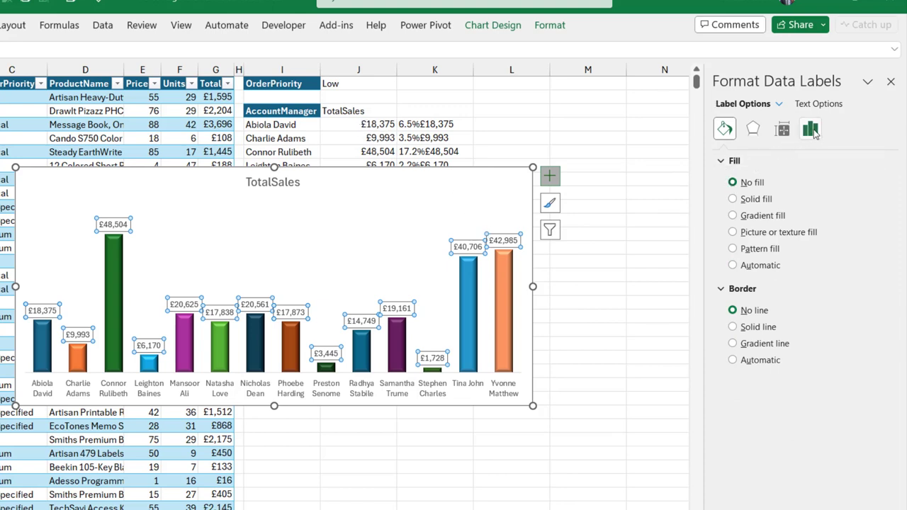
- Switch the data labels from Value to Value From Cells K4:K17, and make them bold
left_click(811, 132)
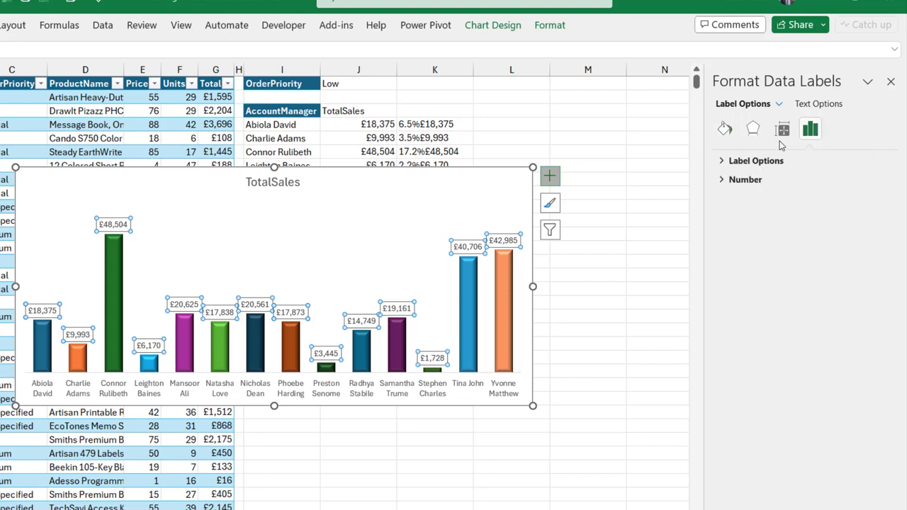
left_click(723, 161)
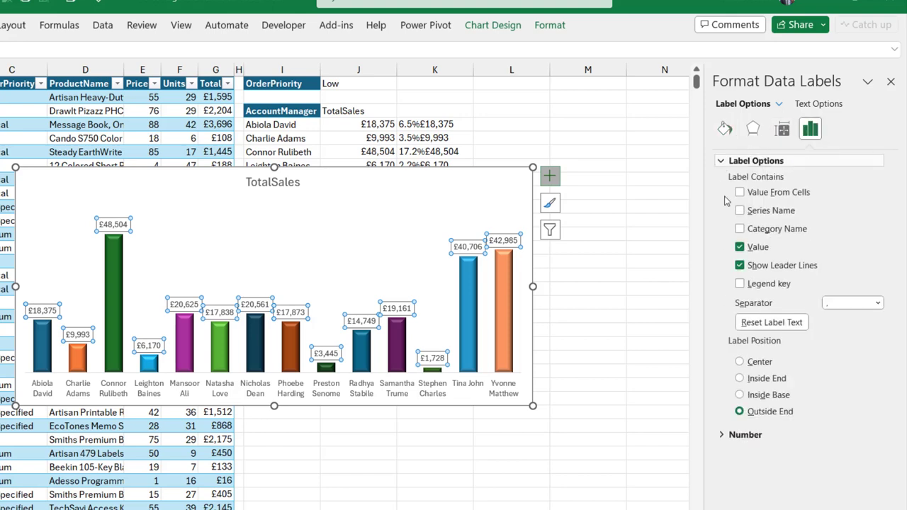
left_click(739, 248)
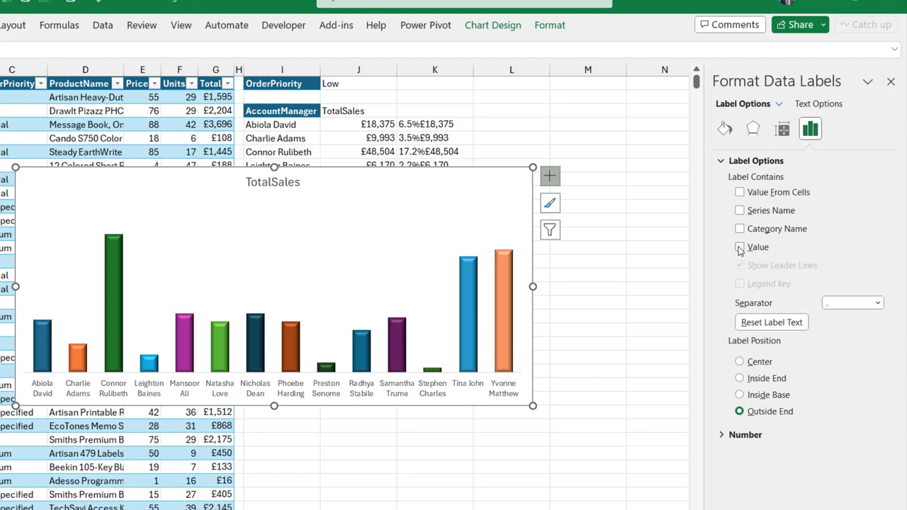
left_click(739, 194)
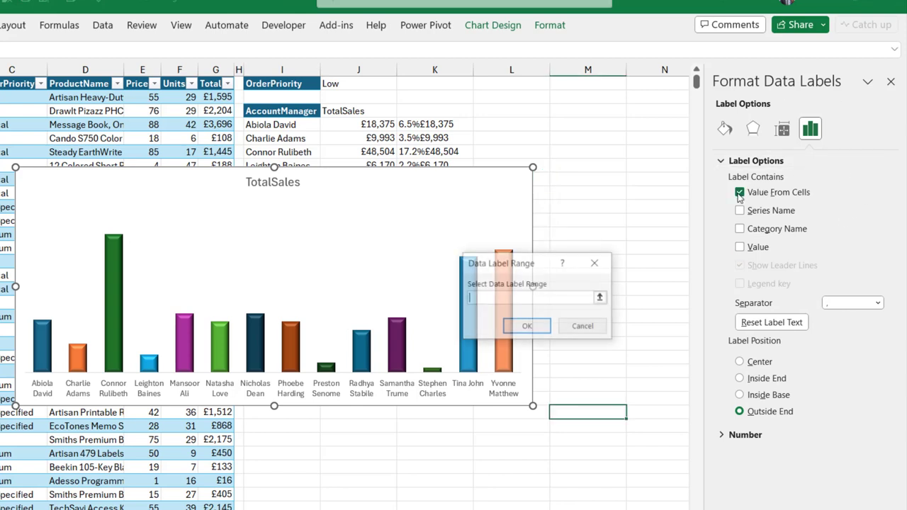
left_click(505, 298)
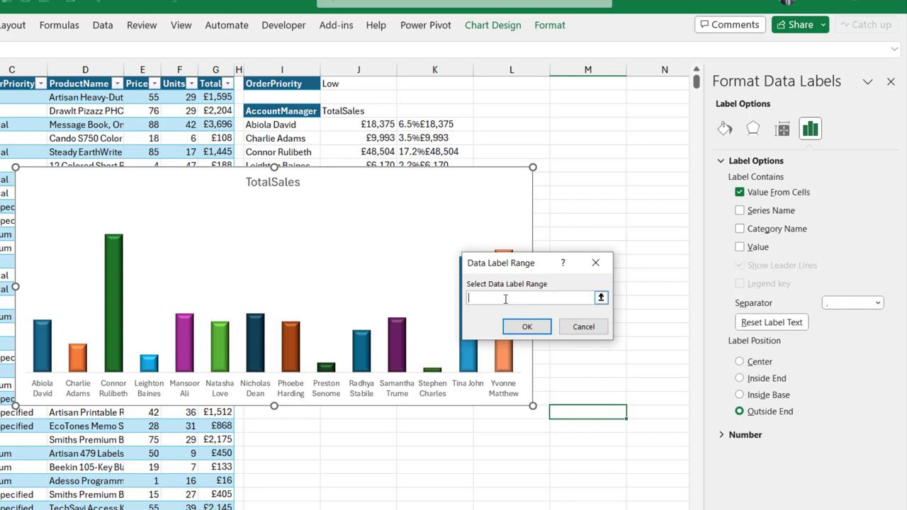
left_click(419, 122)
key("ctrl+shift+Down")
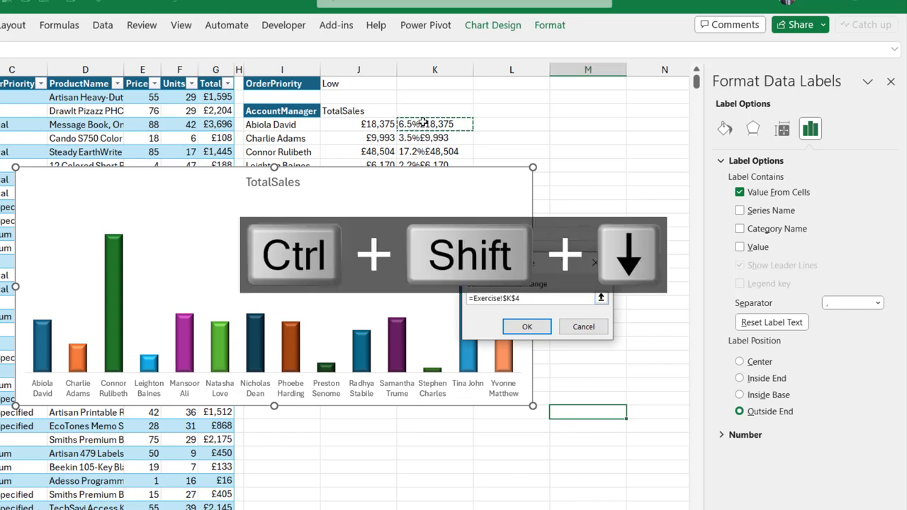
key("ctrl+shift+Down")
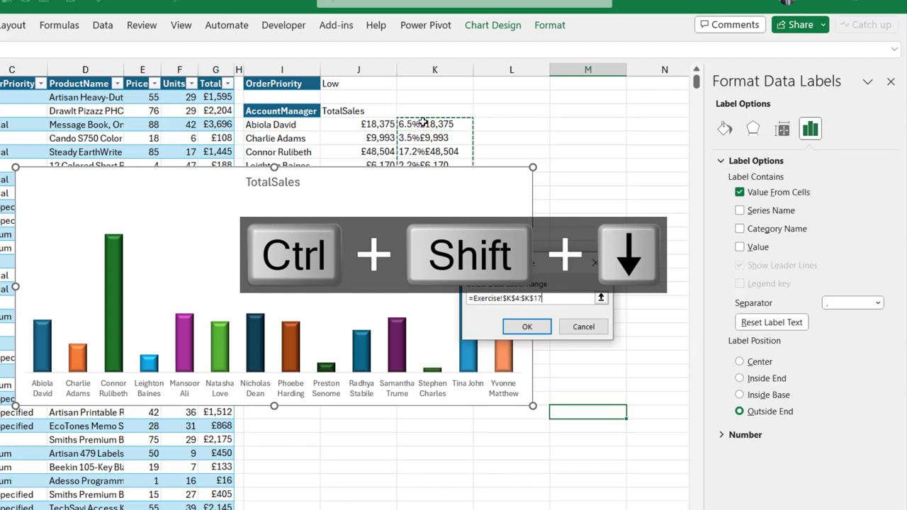
left_click(536, 327)
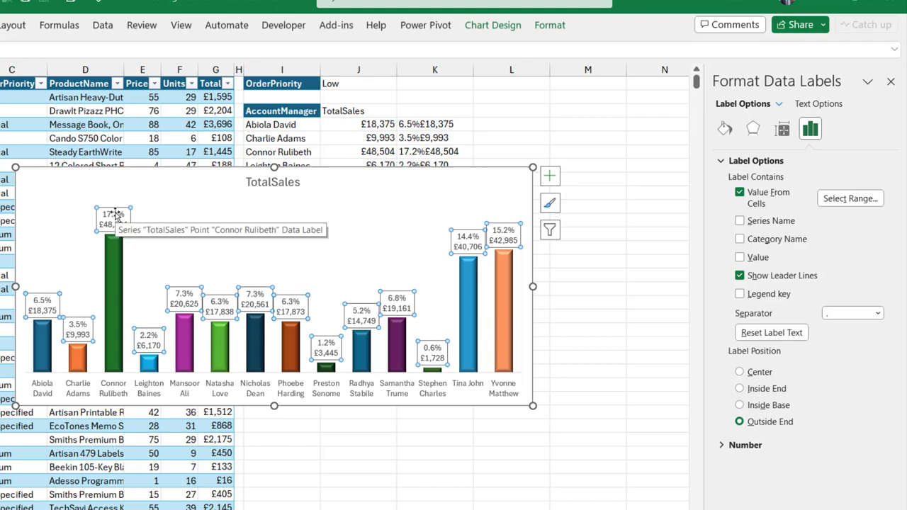
key("ctrl+b")
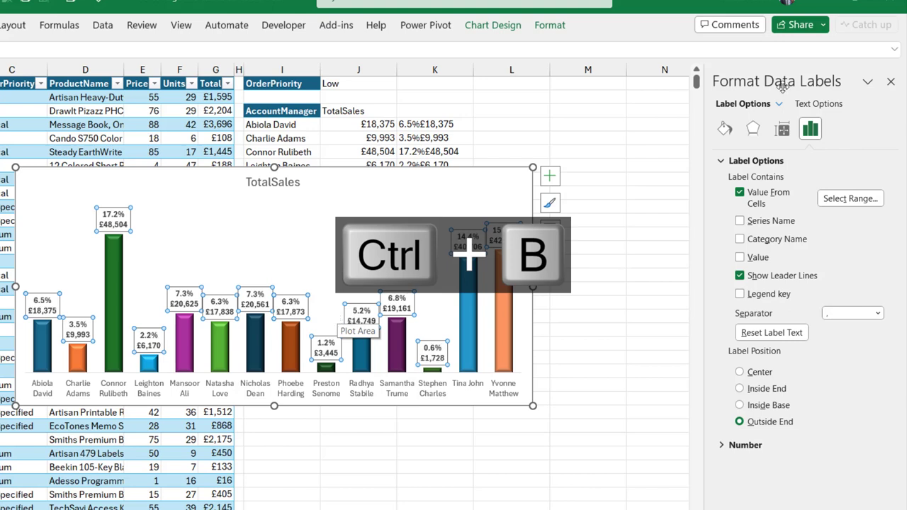
- Close the data label settings and move the chart lower and to the right
left_click(891, 84)
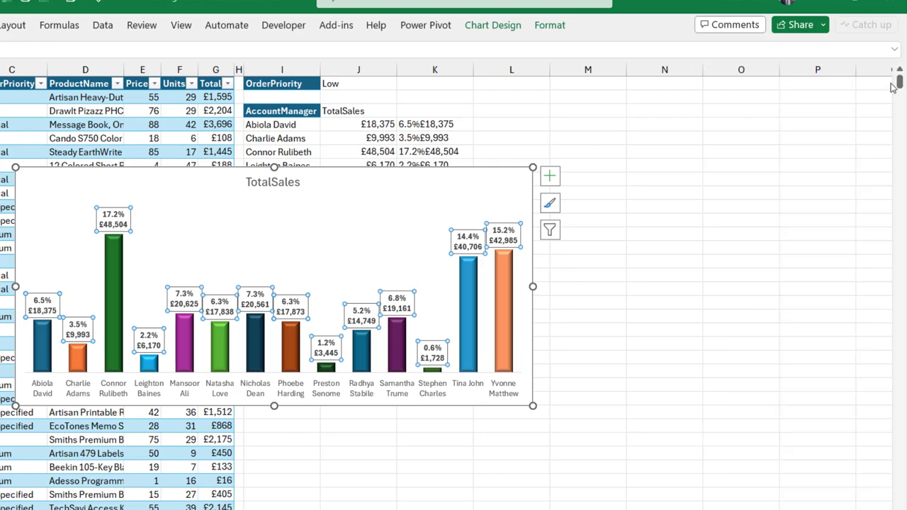
left_click_drag(378, 197, 535, 297)
left_click(585, 156)
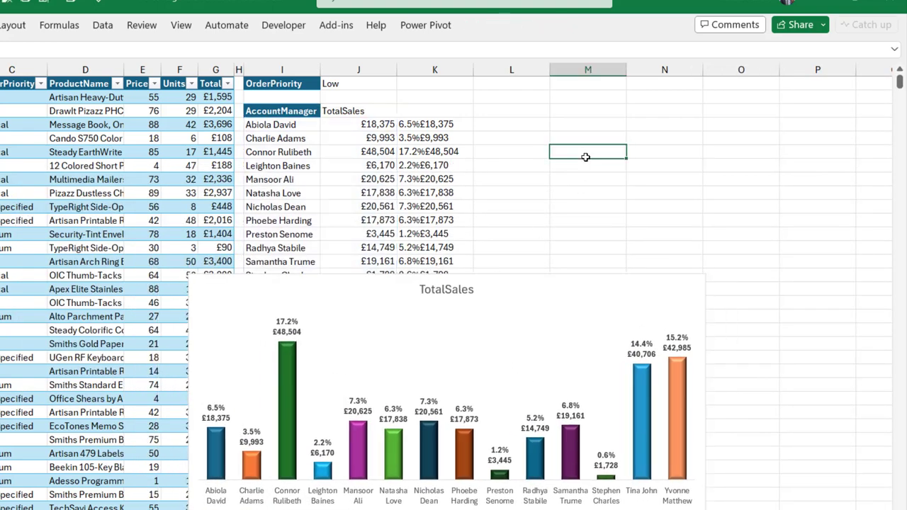
- Filter OrderPriority to Critical, then Medium, and move the chart up beside the manager totals
left_click(374, 87)
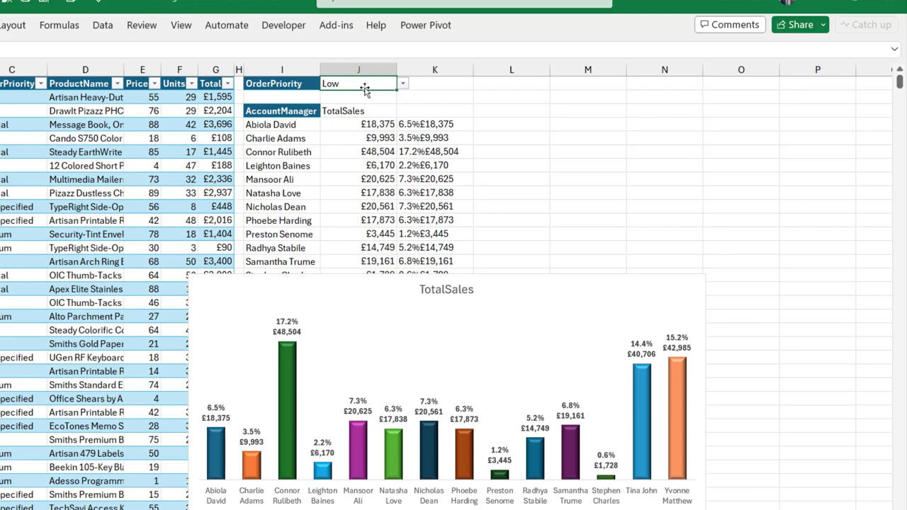
left_click(403, 85)
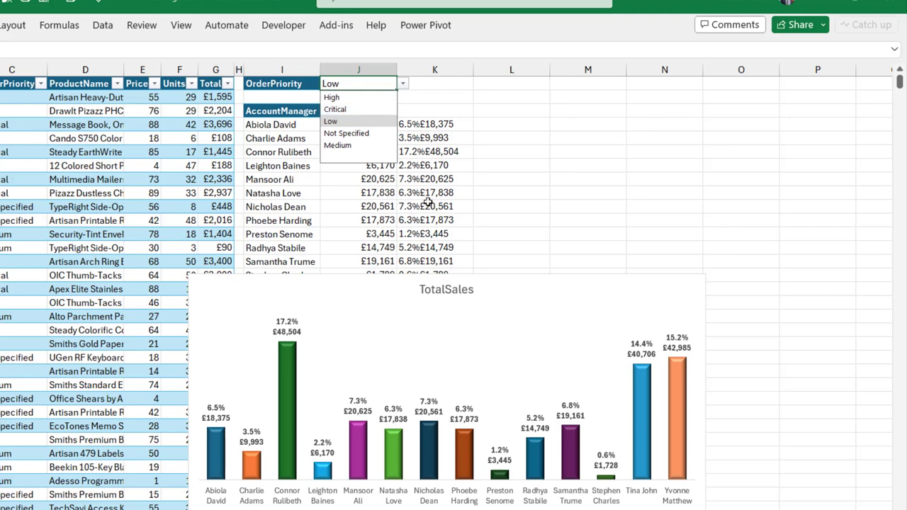
left_click(336, 110)
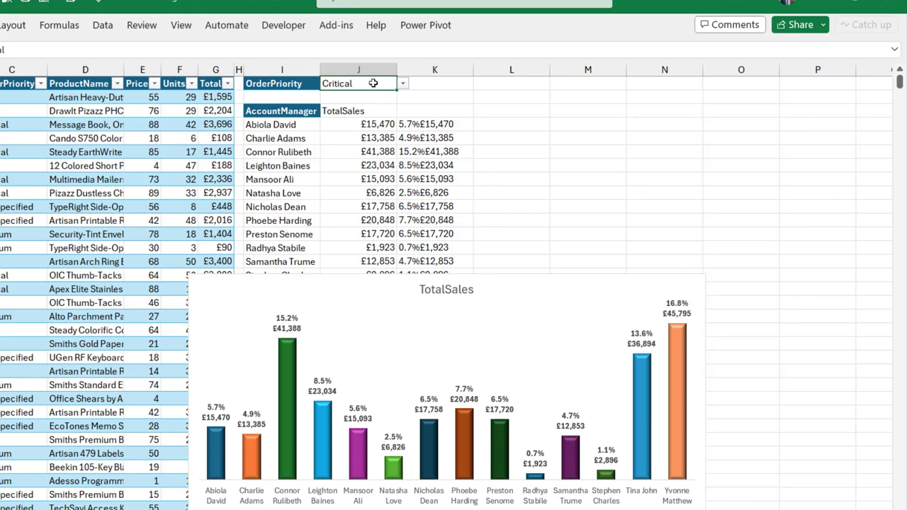
left_click(404, 84)
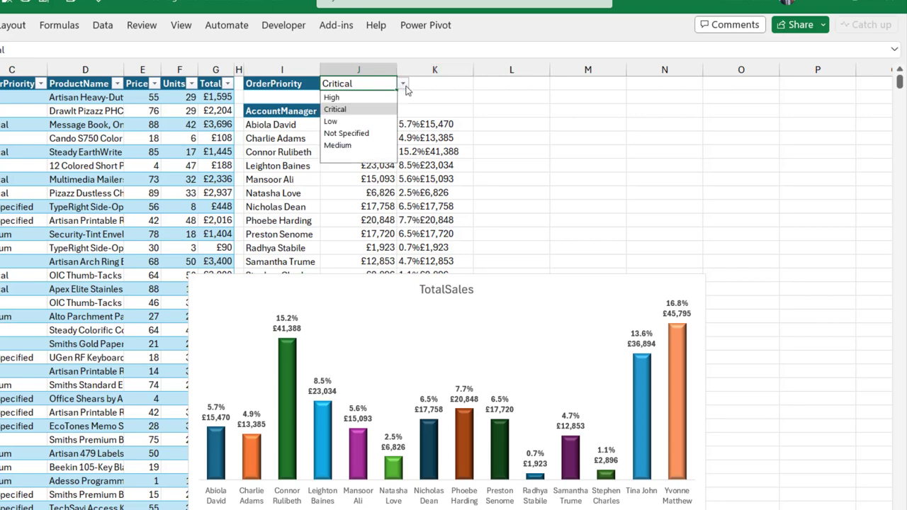
left_click(337, 145)
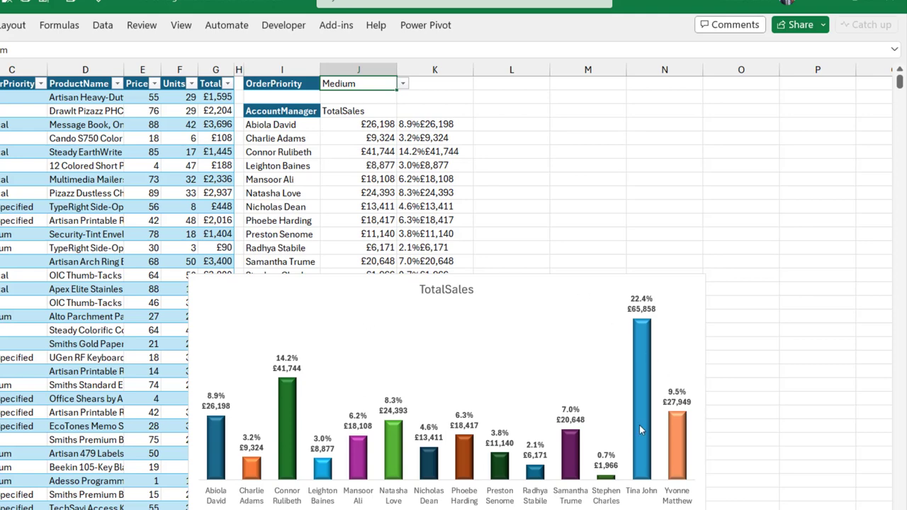
left_click(573, 289)
left_click_drag(573, 289, 617, 144)
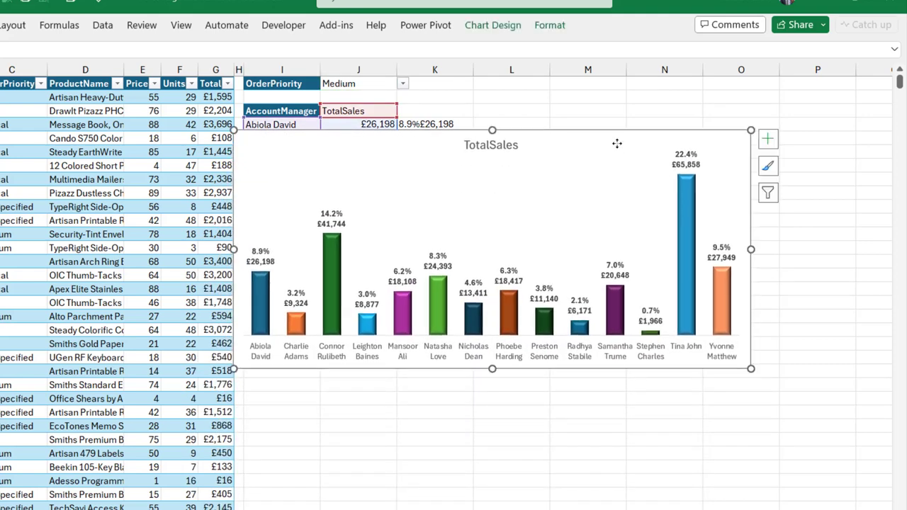